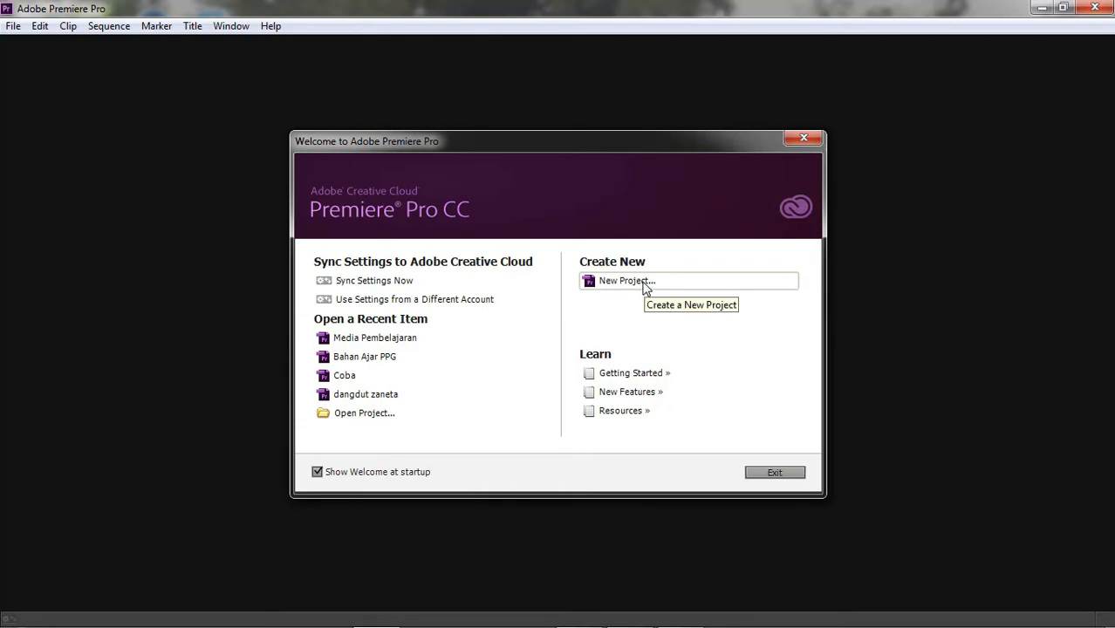
Create a new project named "Materi Multiple Track" in F:\poyek
left_click(643, 282)
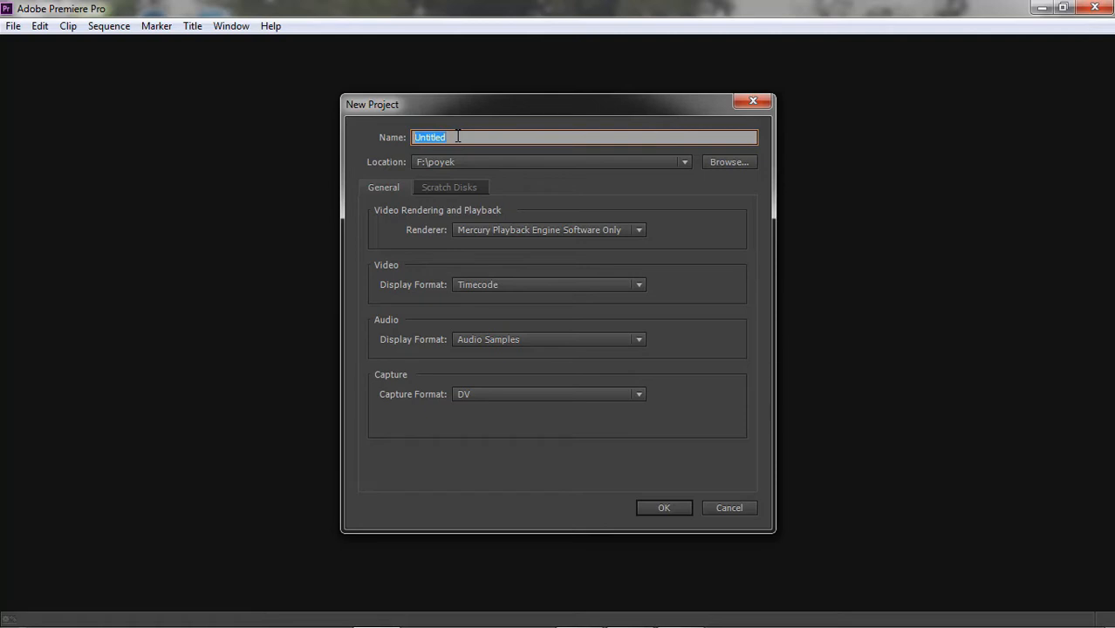
type("Materi Multiple Track")
left_click(683, 508)
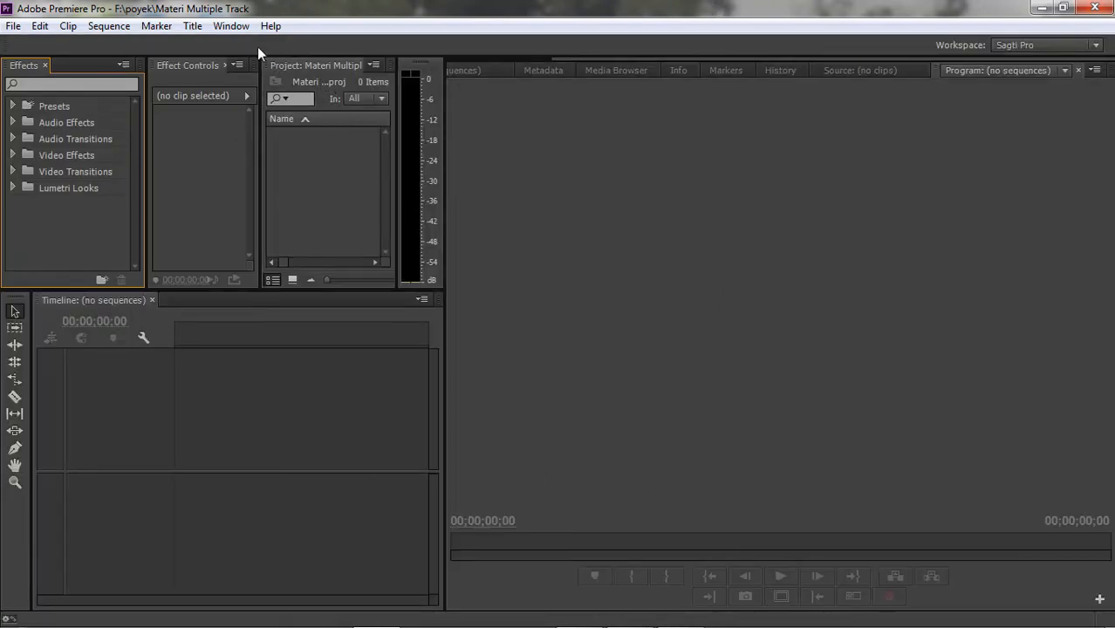
Switch the workspace to Effects and back to Sagti Pro
left_click(245, 26)
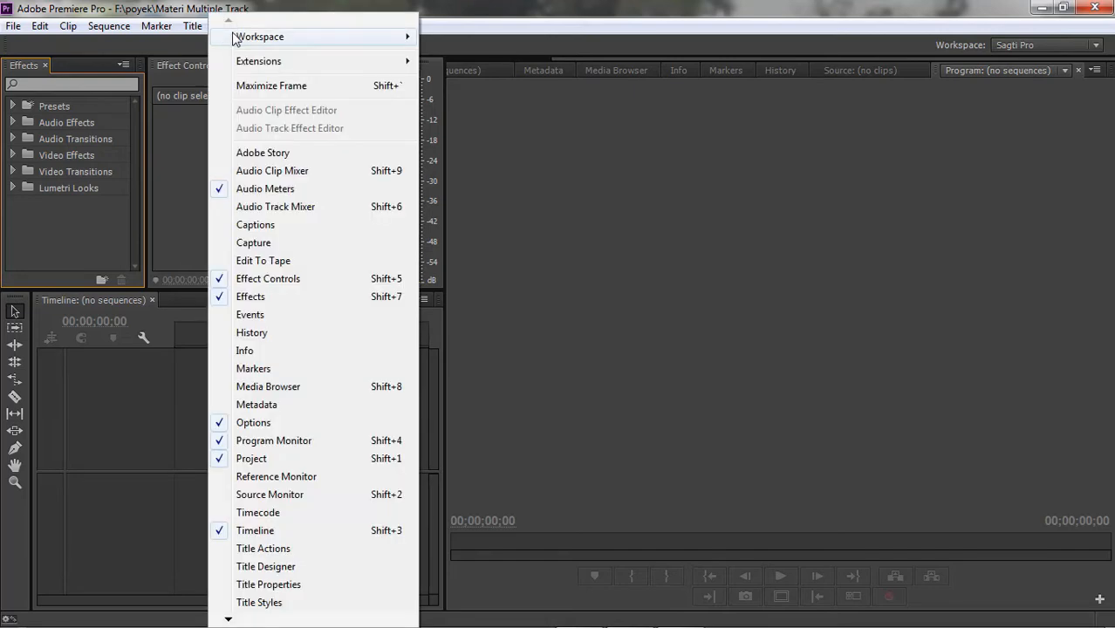
mouse_move(245, 40)
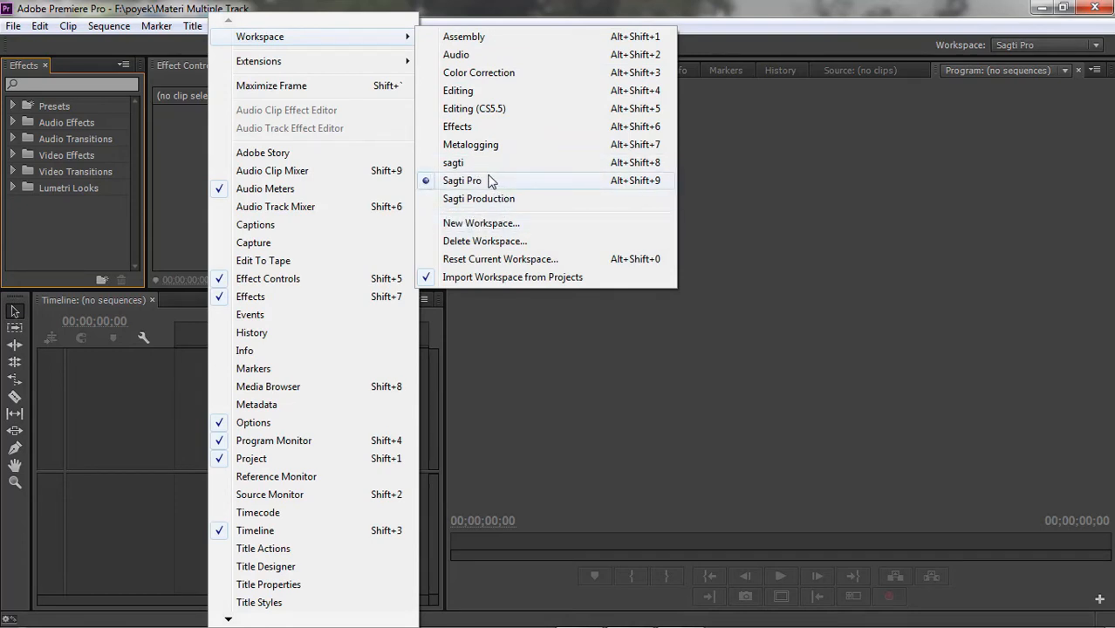
left_click(458, 127)
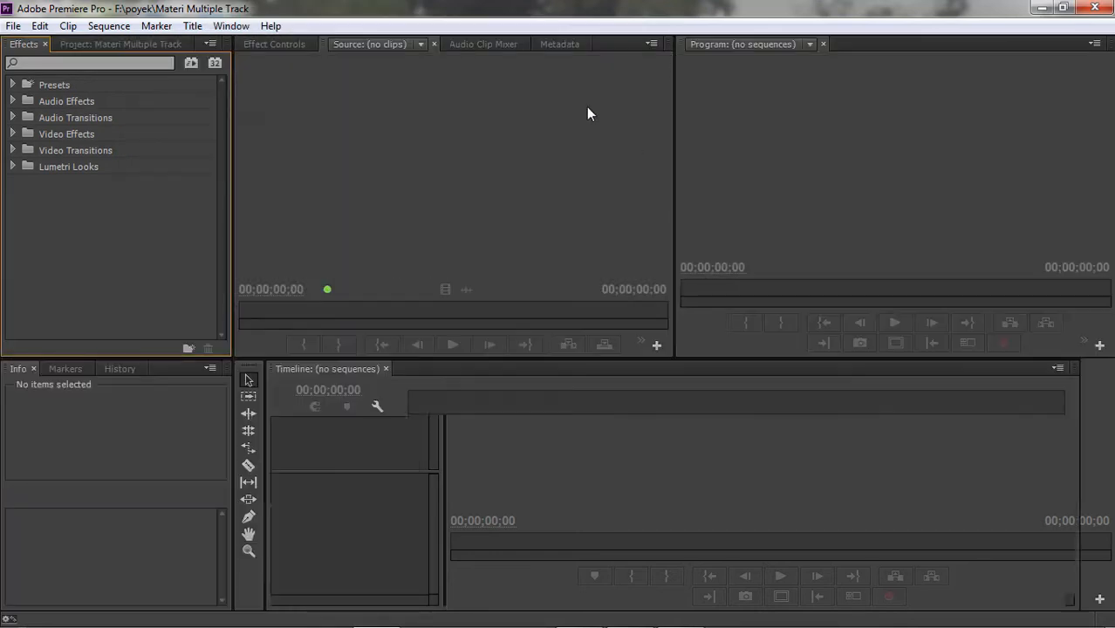
left_click(231, 25)
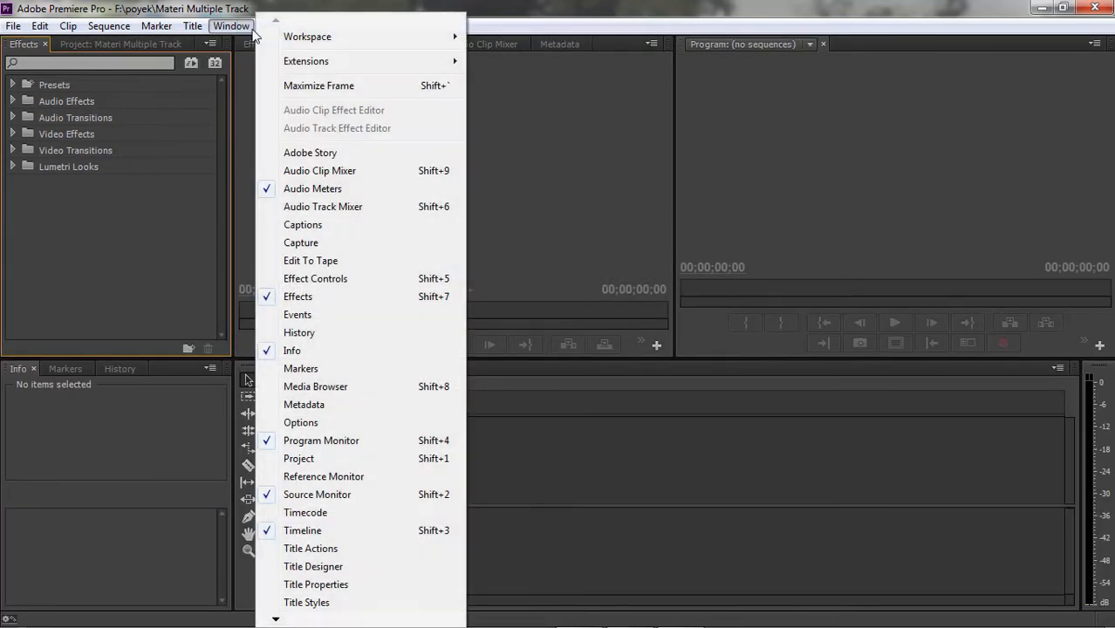
mouse_move(436, 41)
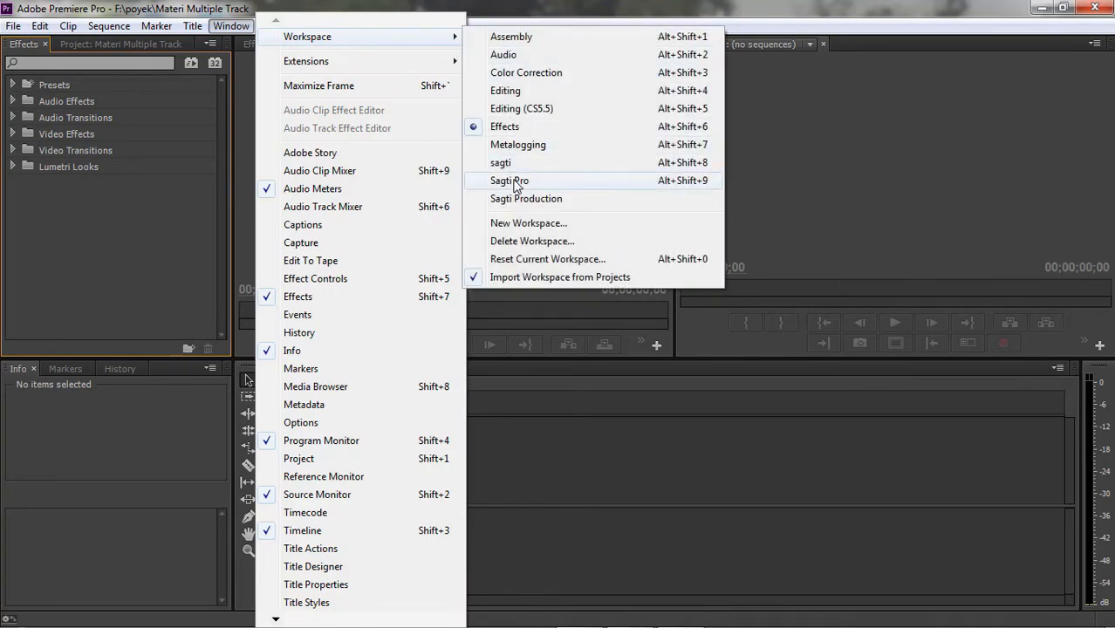
left_click(515, 182)
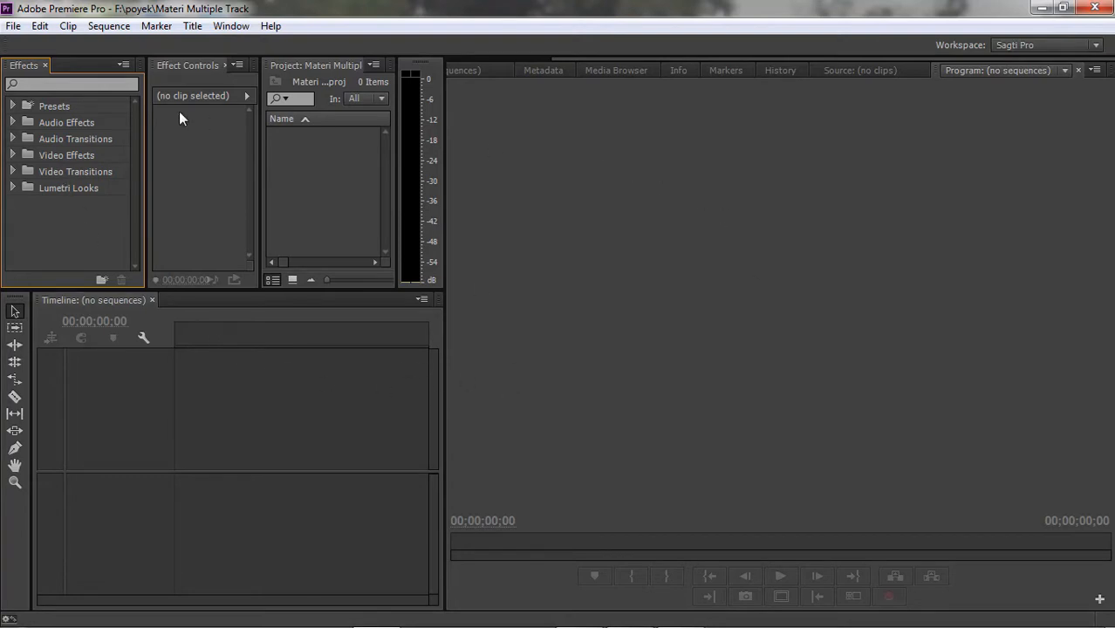
Import the clips Video 1, Video 2, Video 3 and Video 4 from the Bahan Video Editing folder
left_click(12, 27)
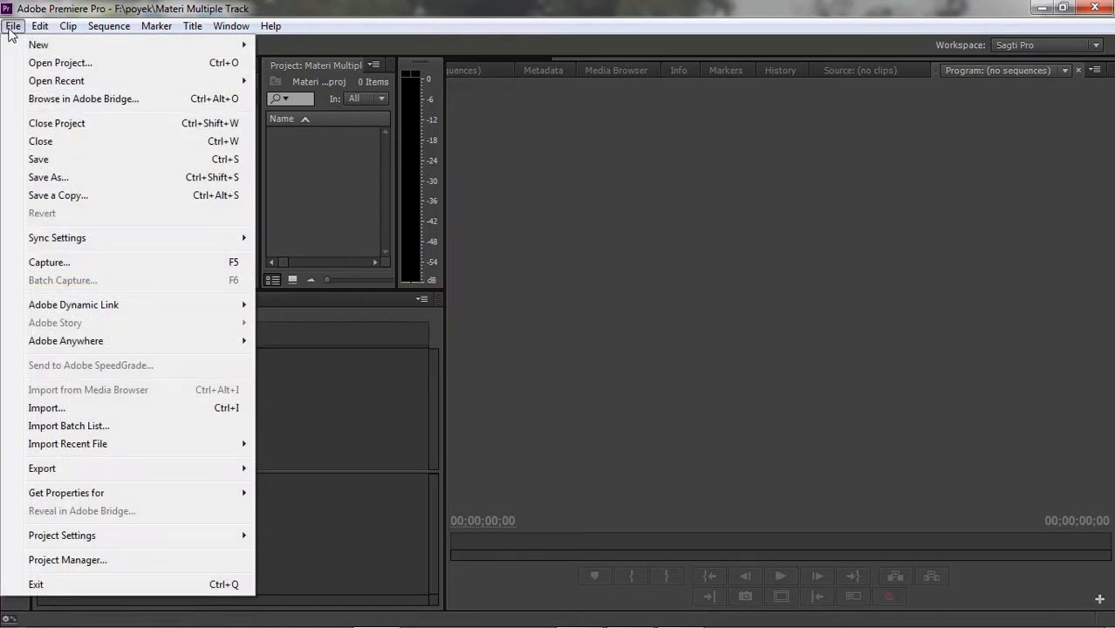
left_click(78, 409)
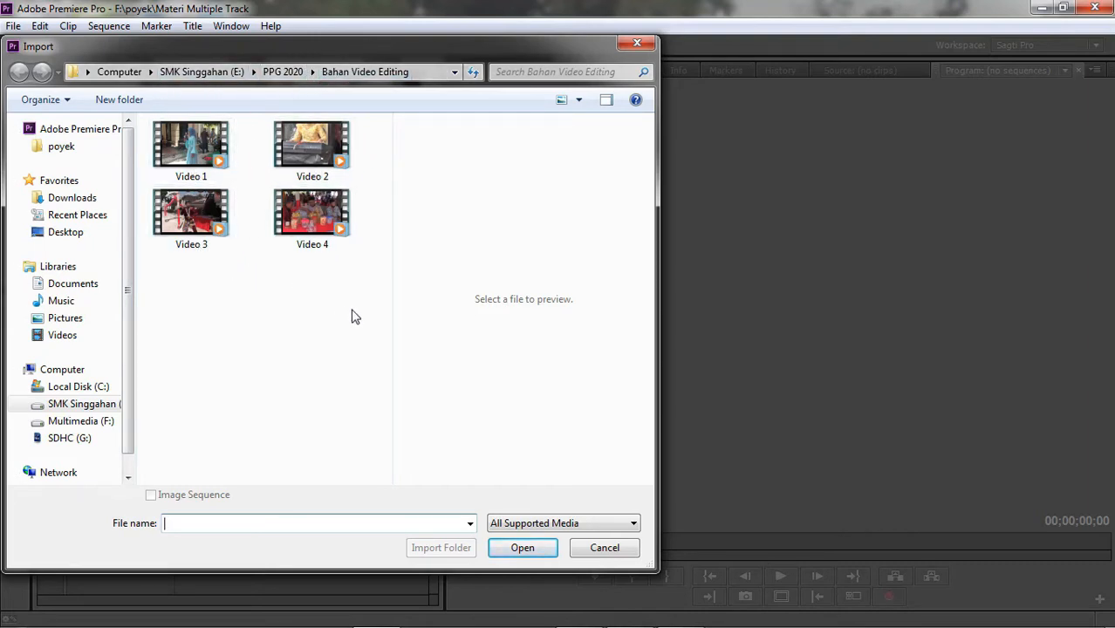
left_click_drag(355, 315, 197, 152)
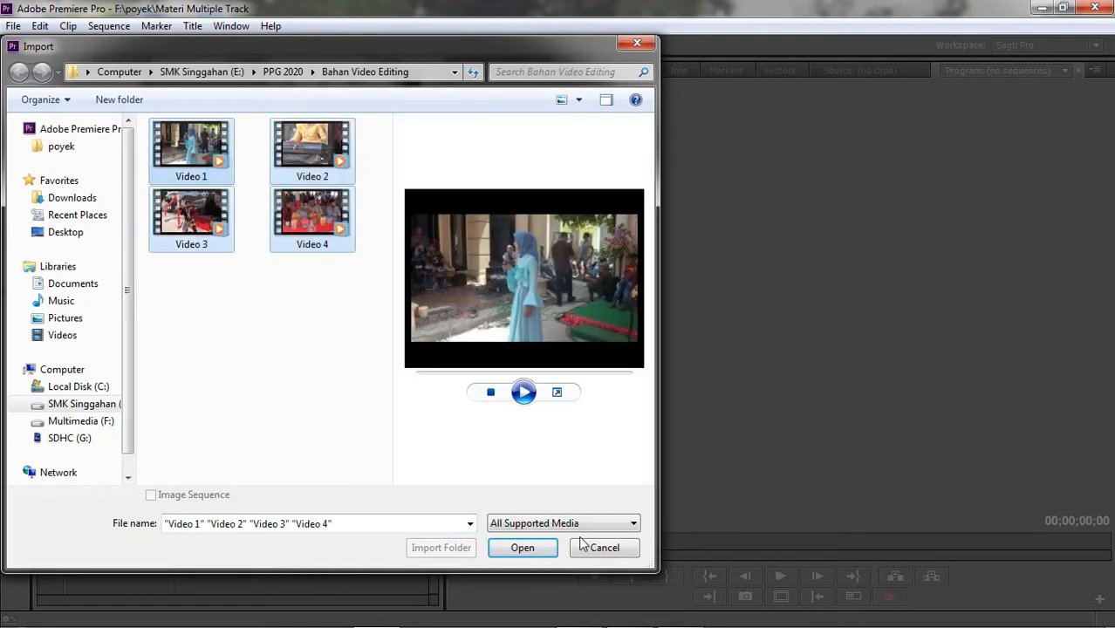
left_click(548, 547)
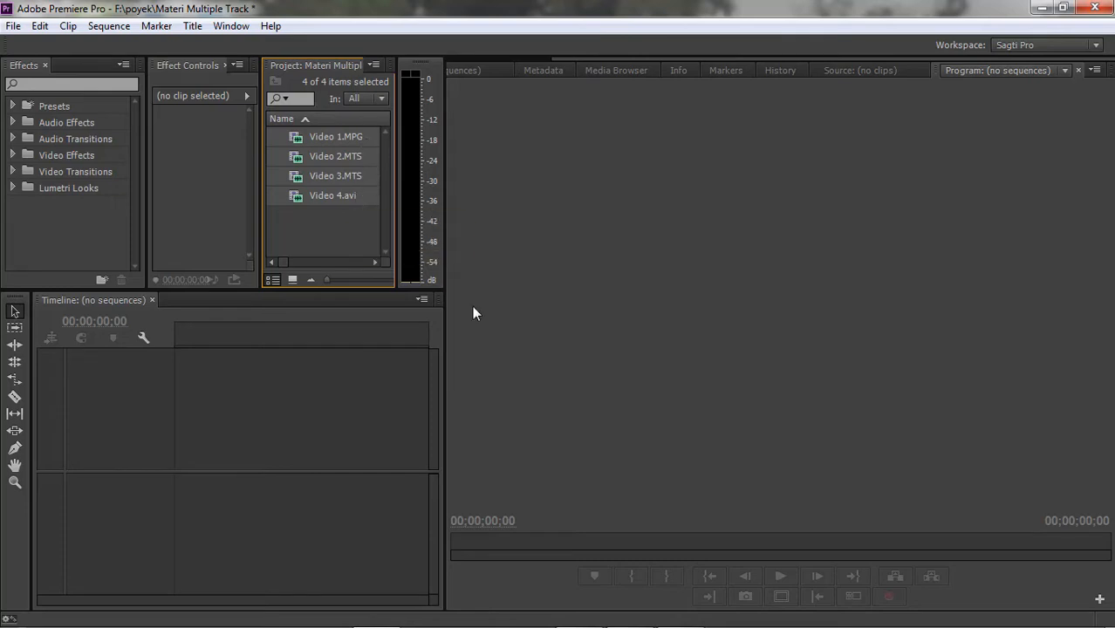
left_click(679, 610)
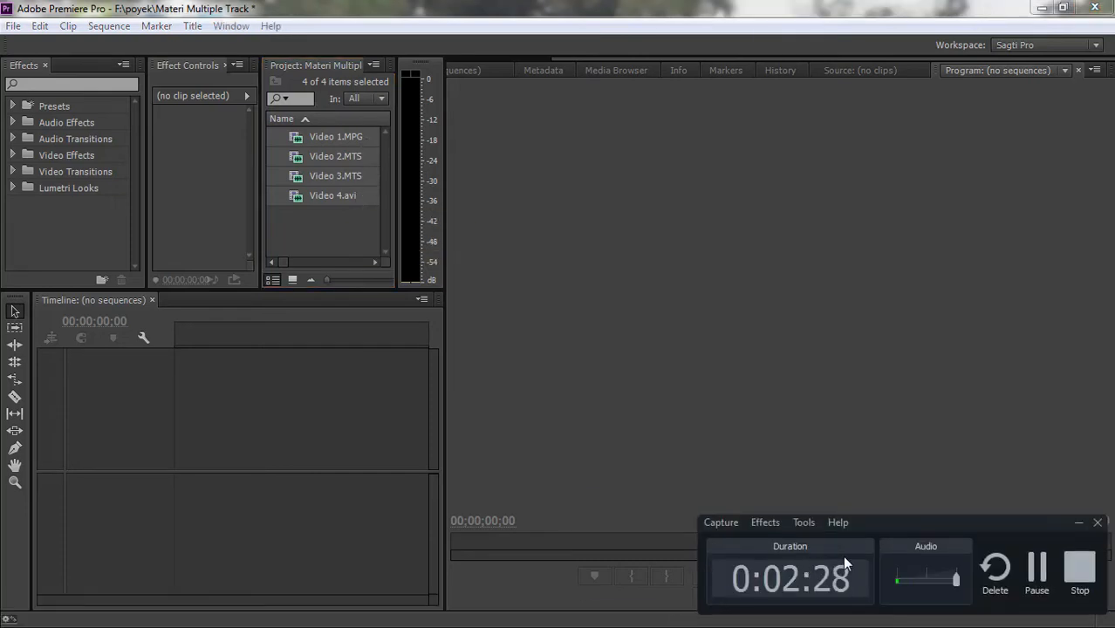
left_click(1038, 571)
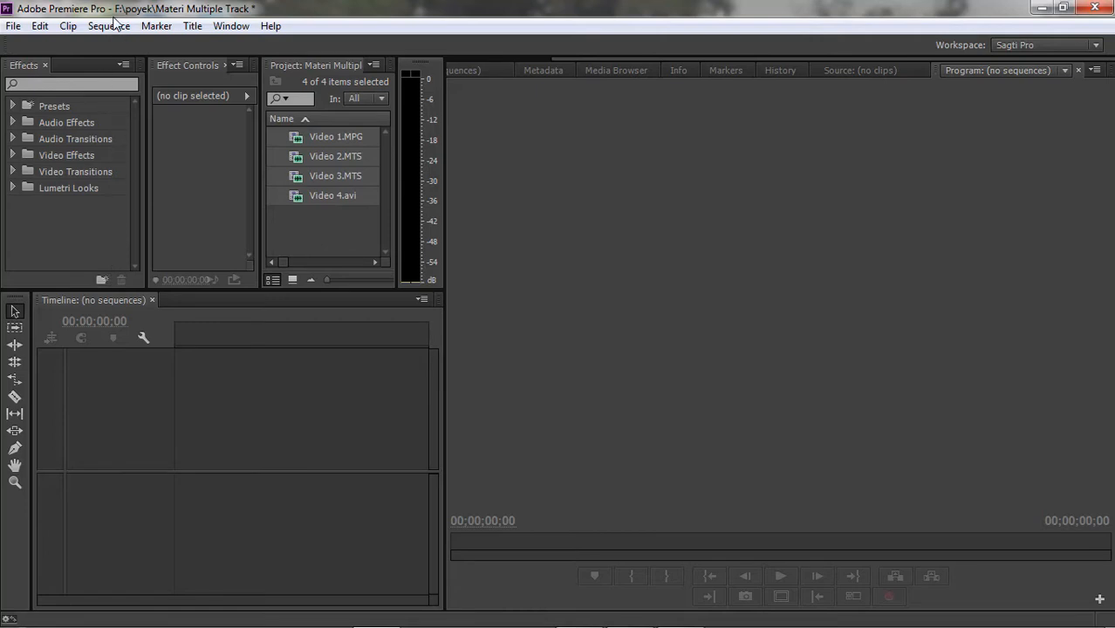
Create a new sequence named "Multiple Track" with the DV - PAL Widescreen 48kHz preset
left_click(14, 25)
mouse_move(23, 45)
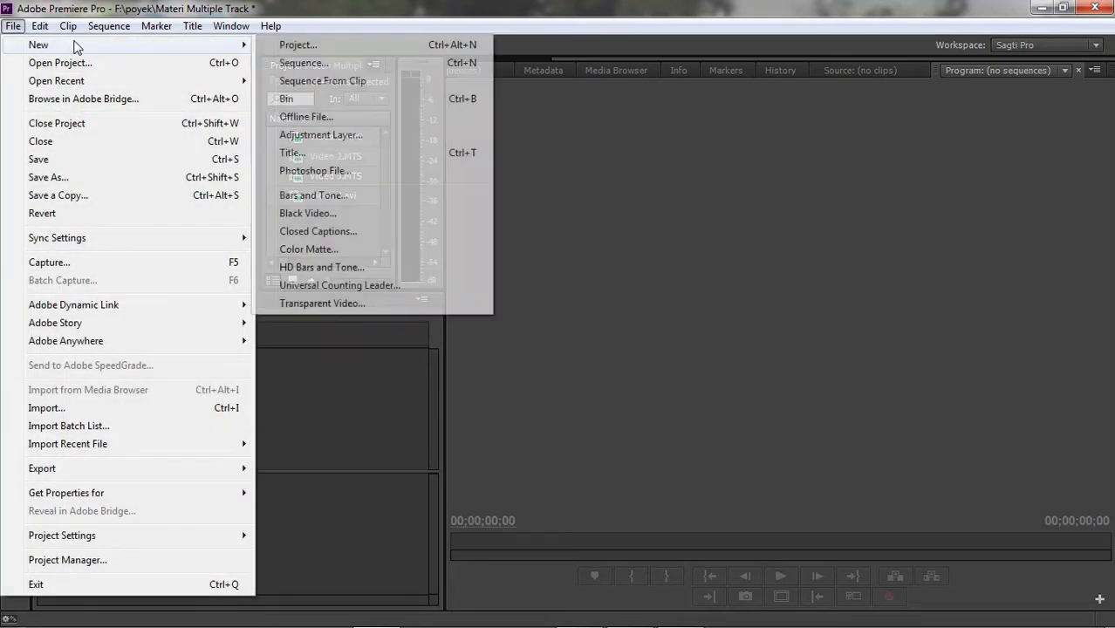
left_click(319, 64)
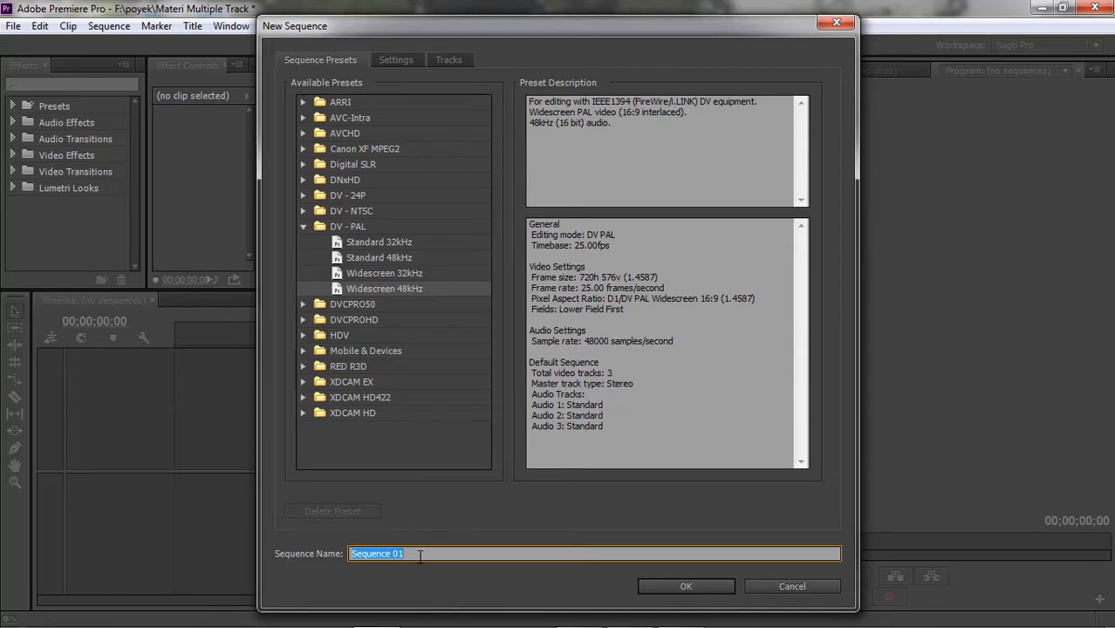
type("Multiple Trac")
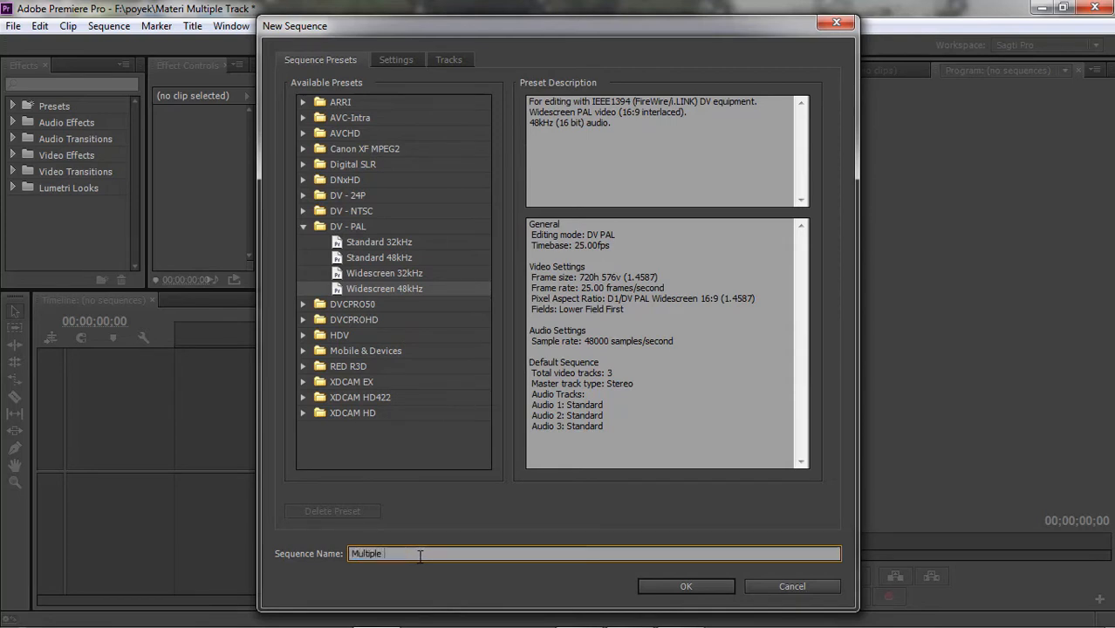
type("k")
left_click(715, 586)
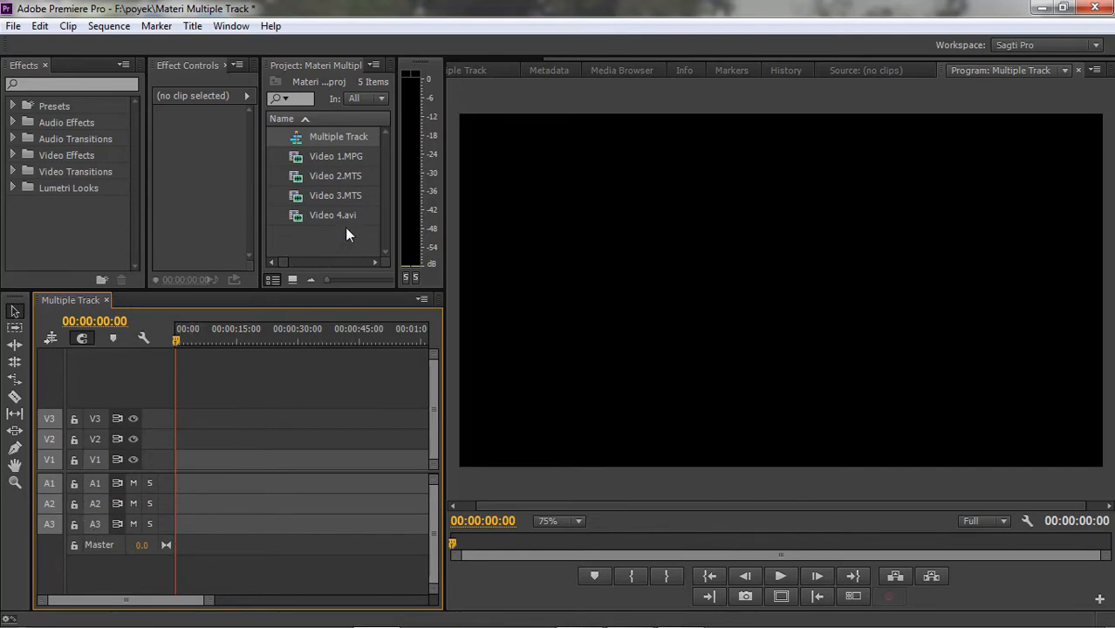
Add a fourth video track and place Video 1.MPG on V1, changing the sequence settings to match the clip
right_click(156, 426)
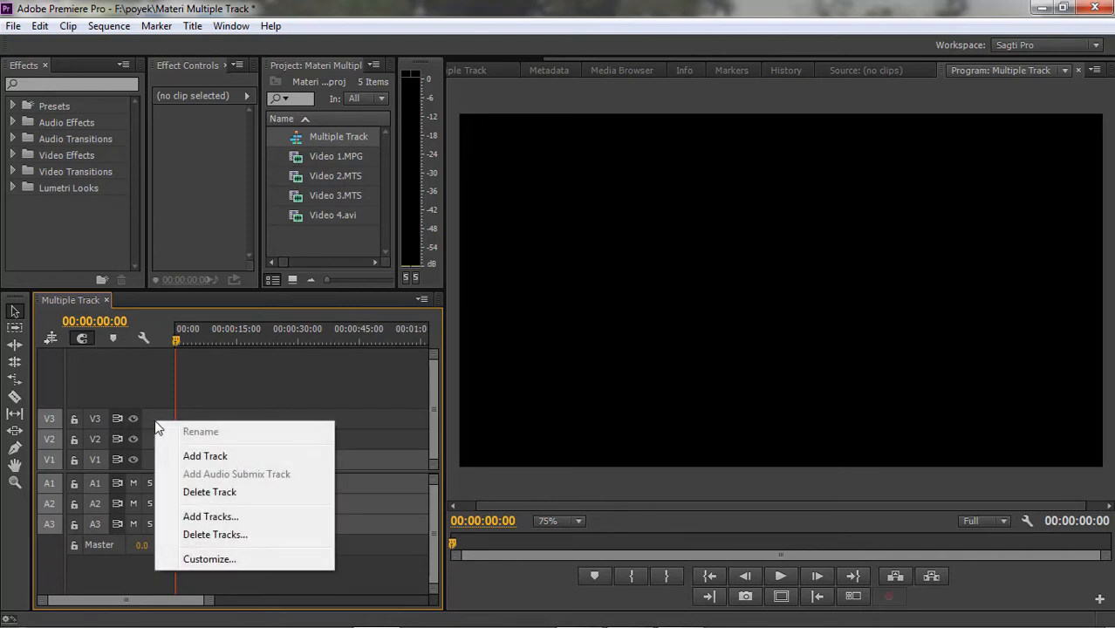
left_click(220, 454)
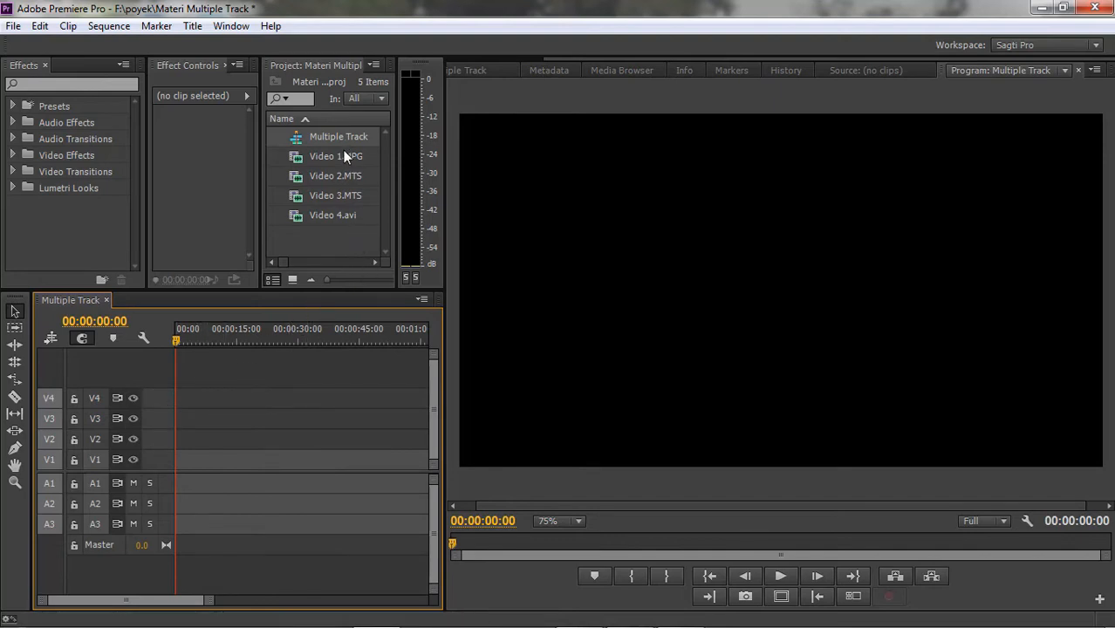
left_click_drag(341, 158, 174, 465)
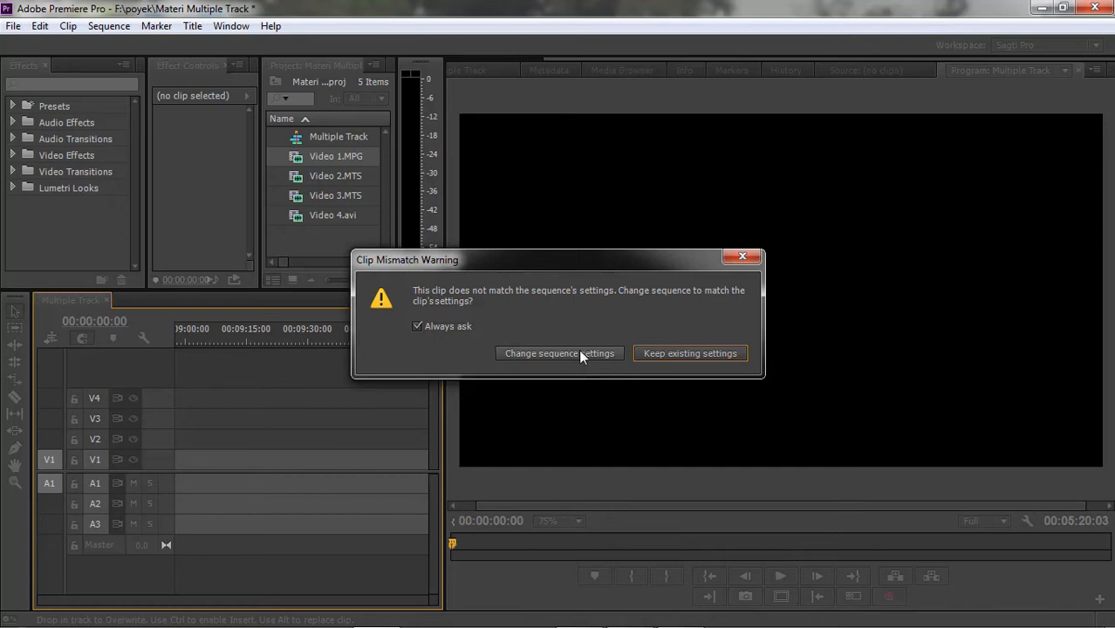
left_click(579, 353)
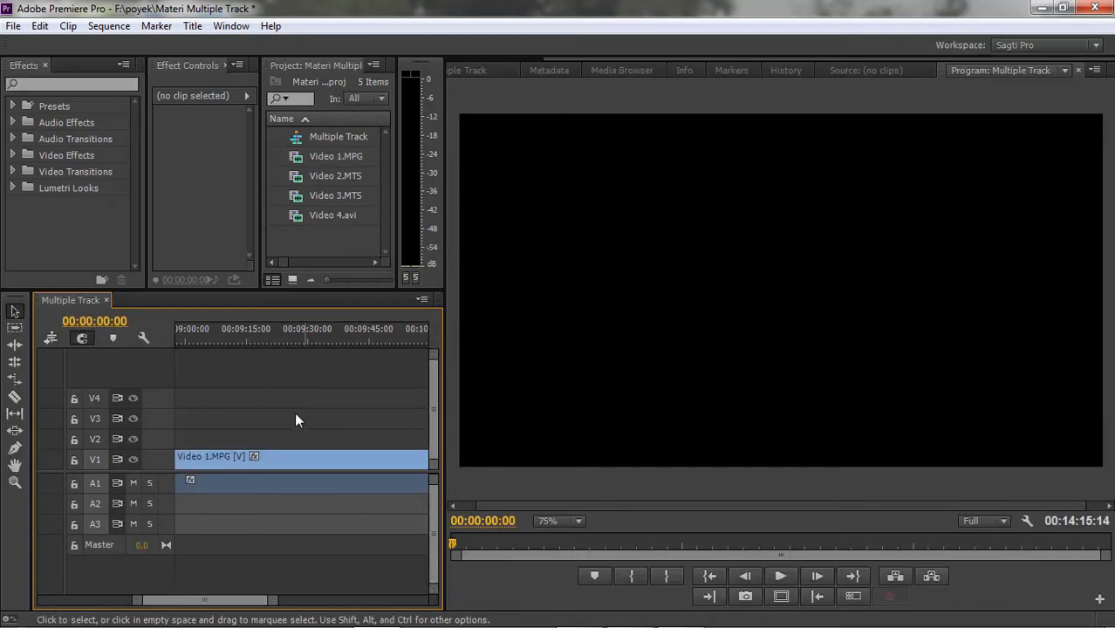
left_click(273, 338)
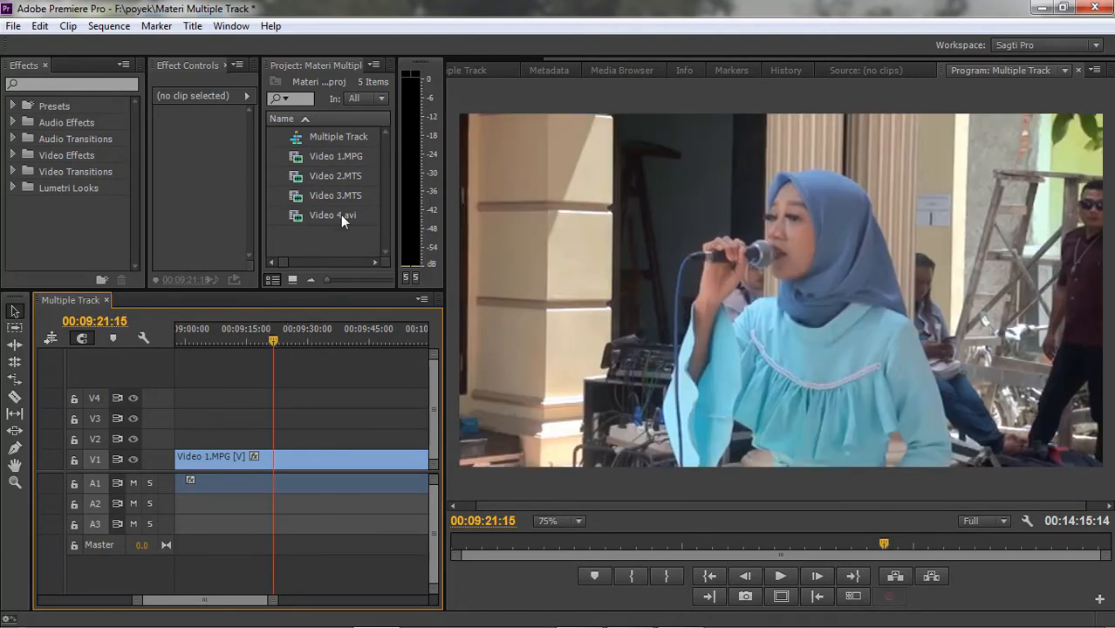
Stack Video 2.MTS on V2, Video 3.MTS on V3 and Video 4.avi on V4, aligned with the start of Video 1.MPG
left_click(341, 180)
left_click_drag(342, 183, 247, 440)
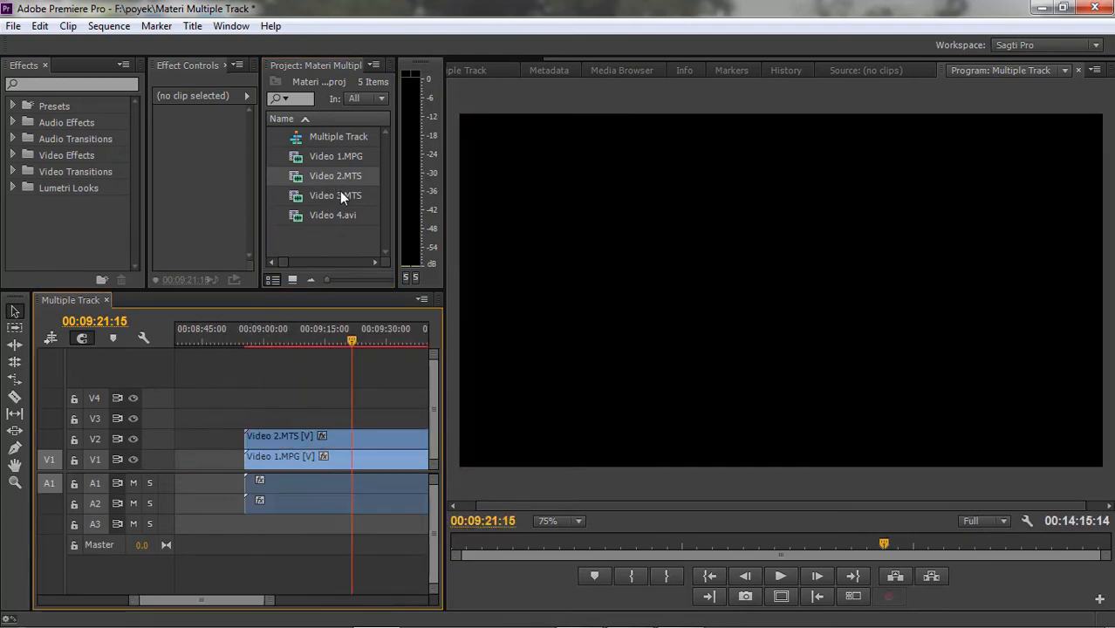
left_click_drag(340, 196, 251, 421)
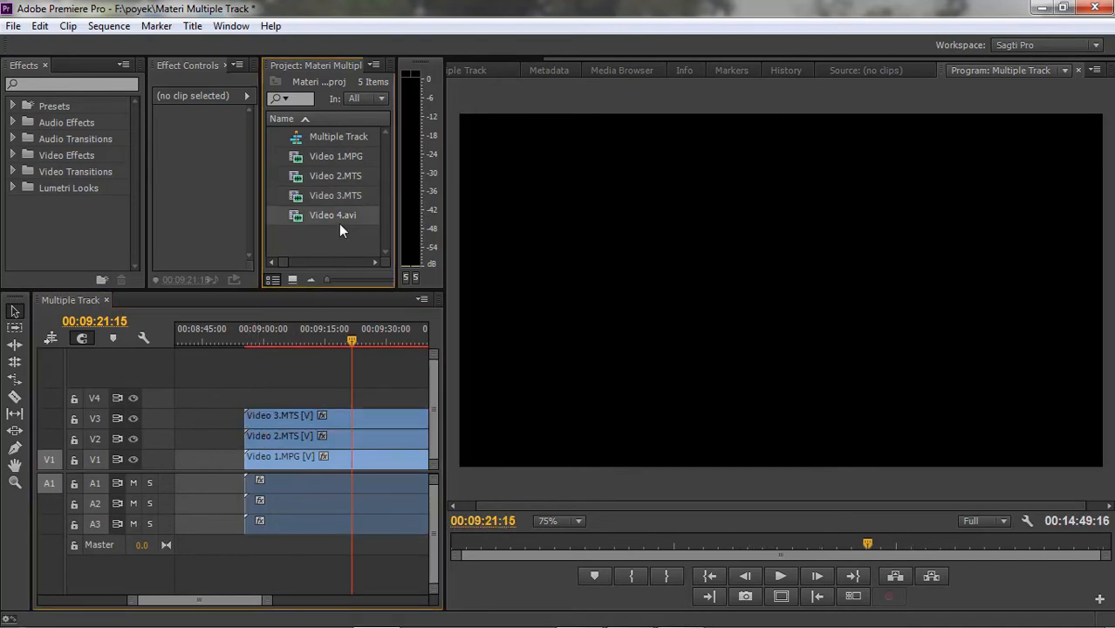
left_click_drag(340, 230, 253, 401)
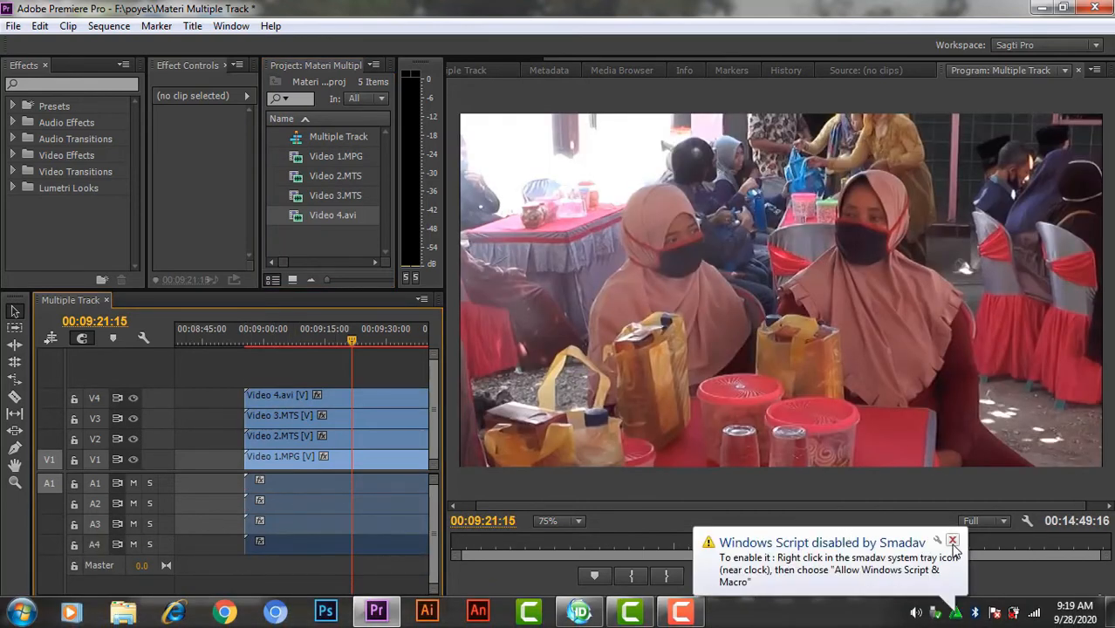
left_click(953, 541)
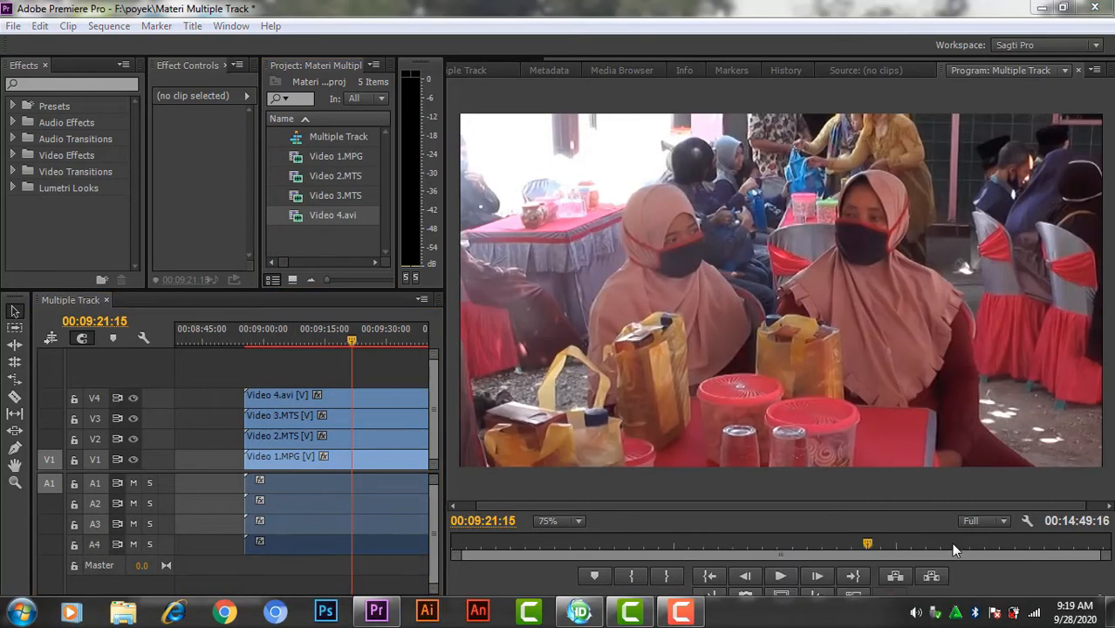
Synchronize the Video 1.MPG and Video 2.MTS clips in the timeline using Audio as the synchronize point
left_click(223, 437)
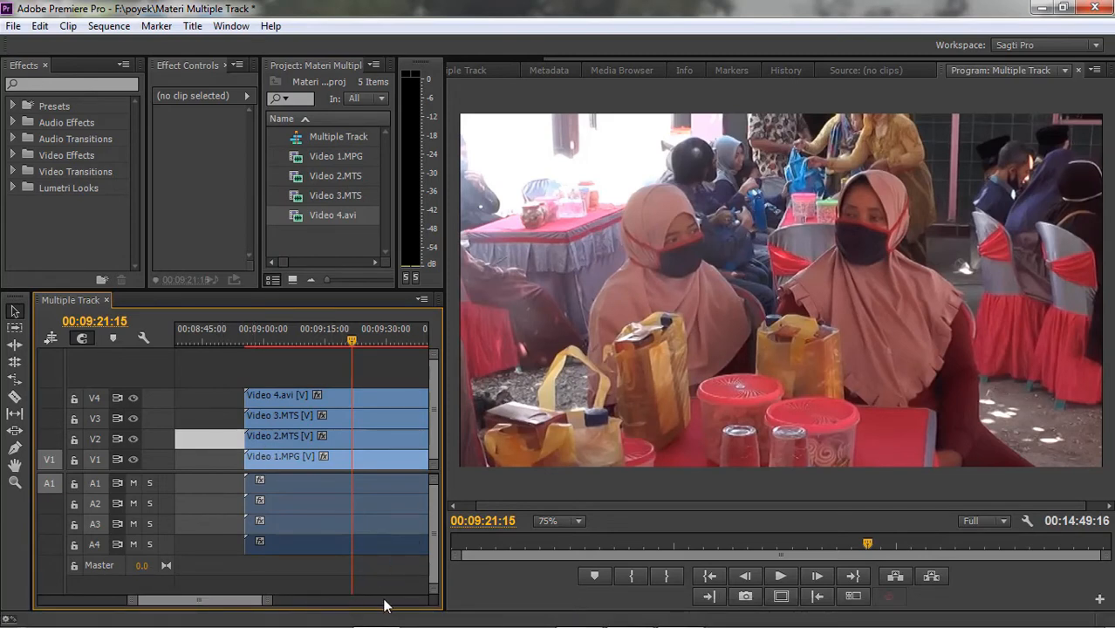
left_click_drag(256, 602, 253, 600)
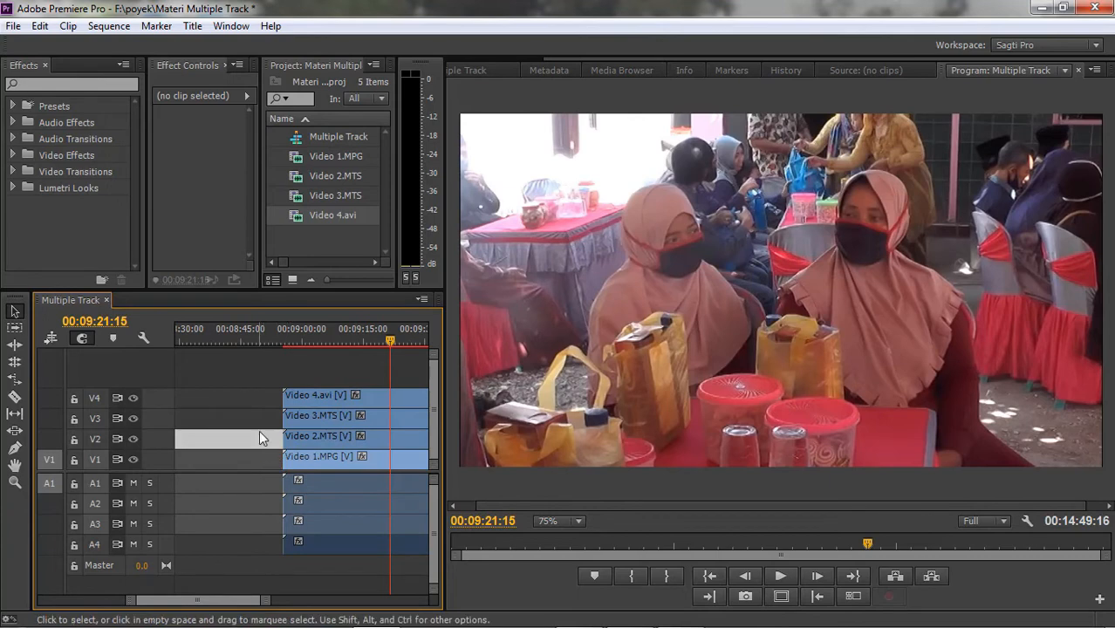
left_click_drag(252, 438, 335, 494)
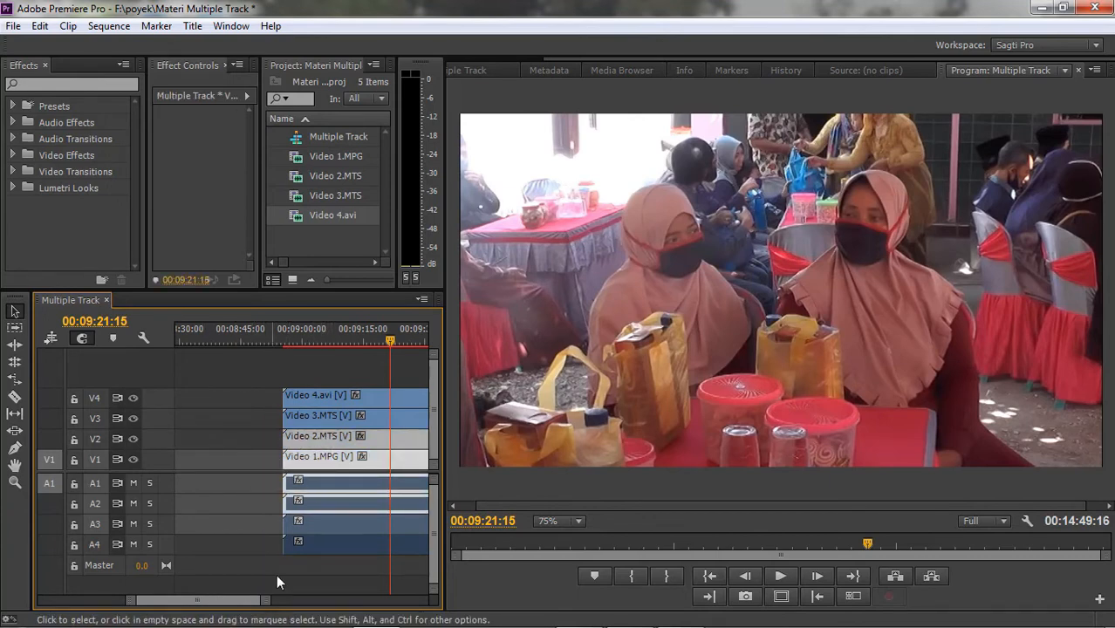
right_click(335, 464)
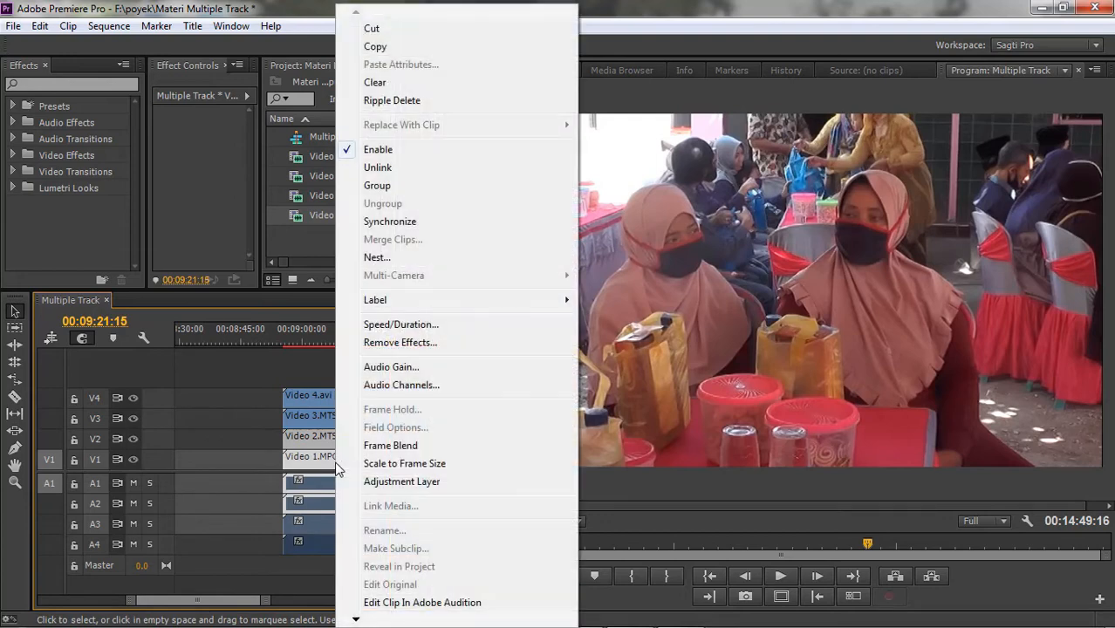
left_click(424, 220)
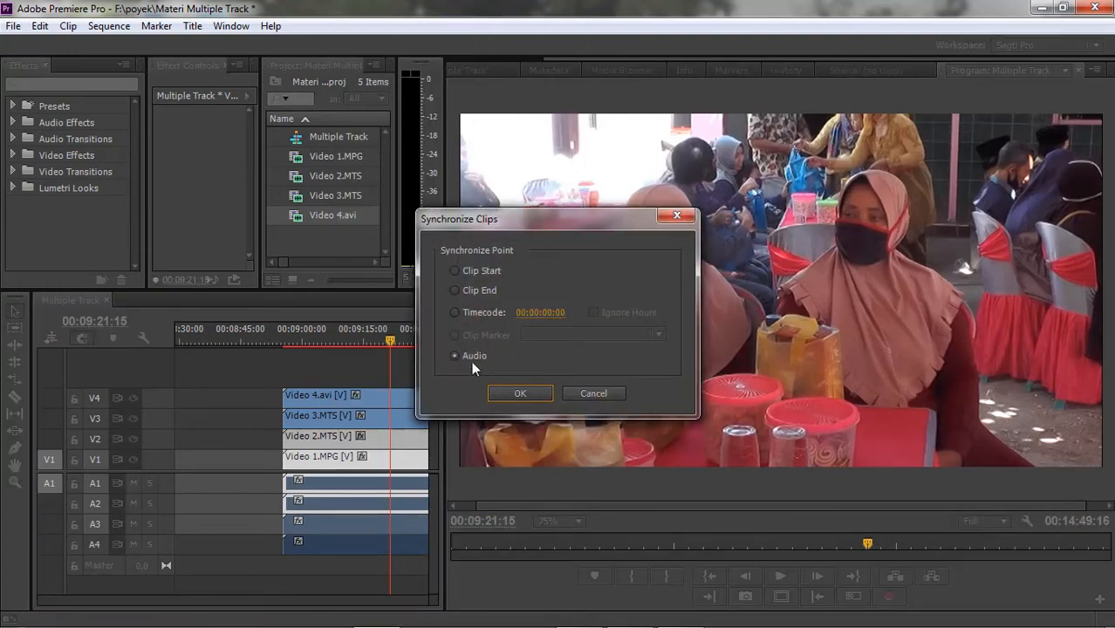
left_click(528, 390)
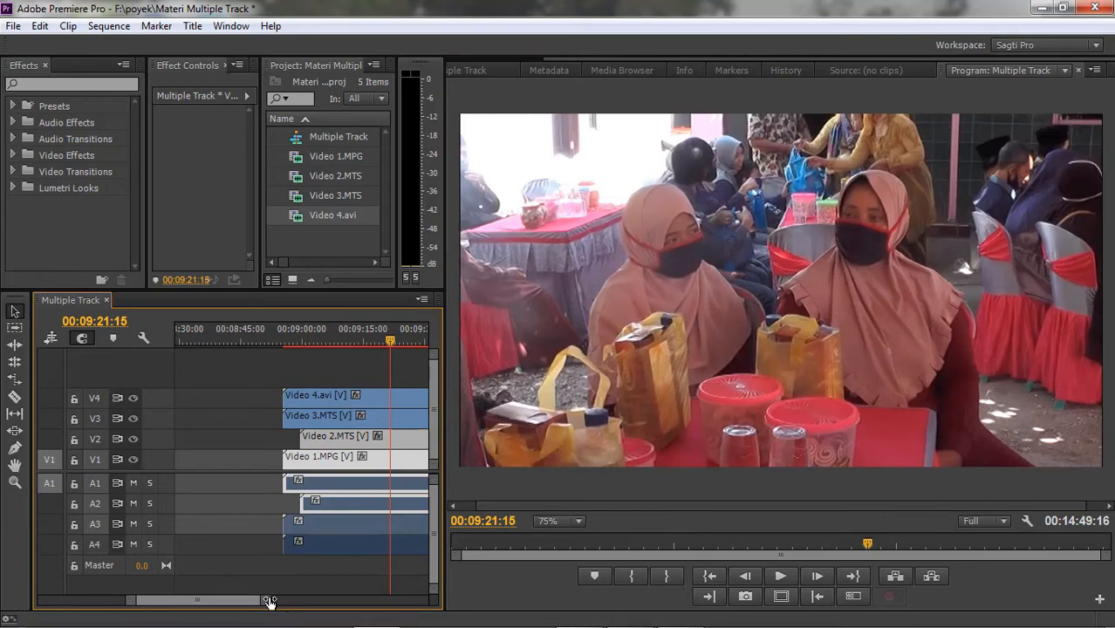
Move Video 3.MTS and Video 4.avi together along the timeline to line up with the start of Video 2.MTS
left_click_drag(269, 601, 316, 600)
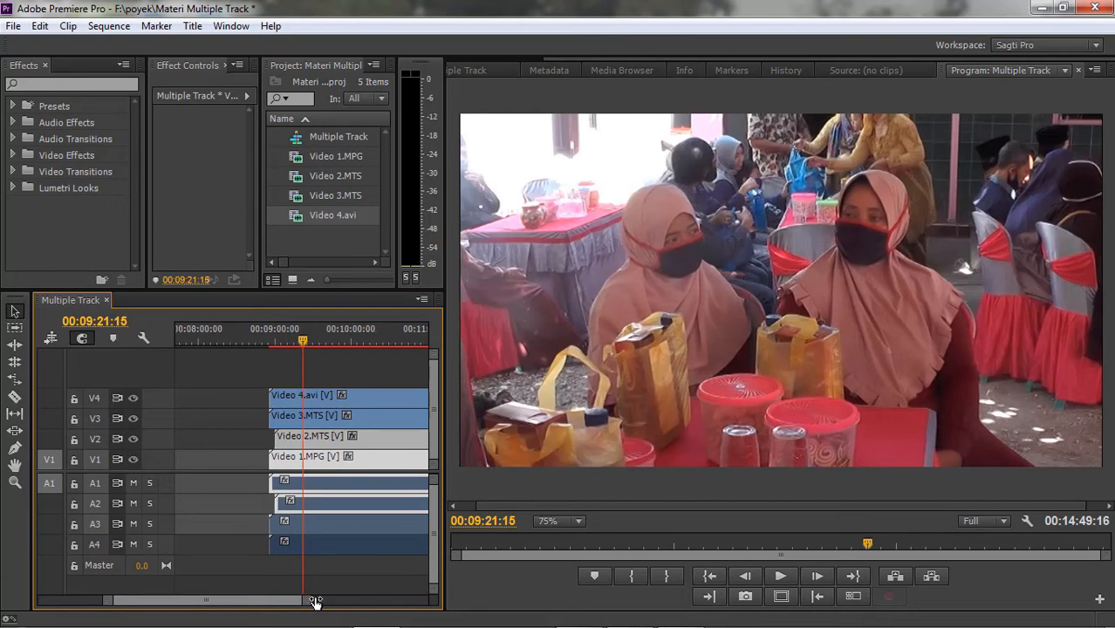
left_click(257, 382)
left_click_drag(250, 388, 288, 418)
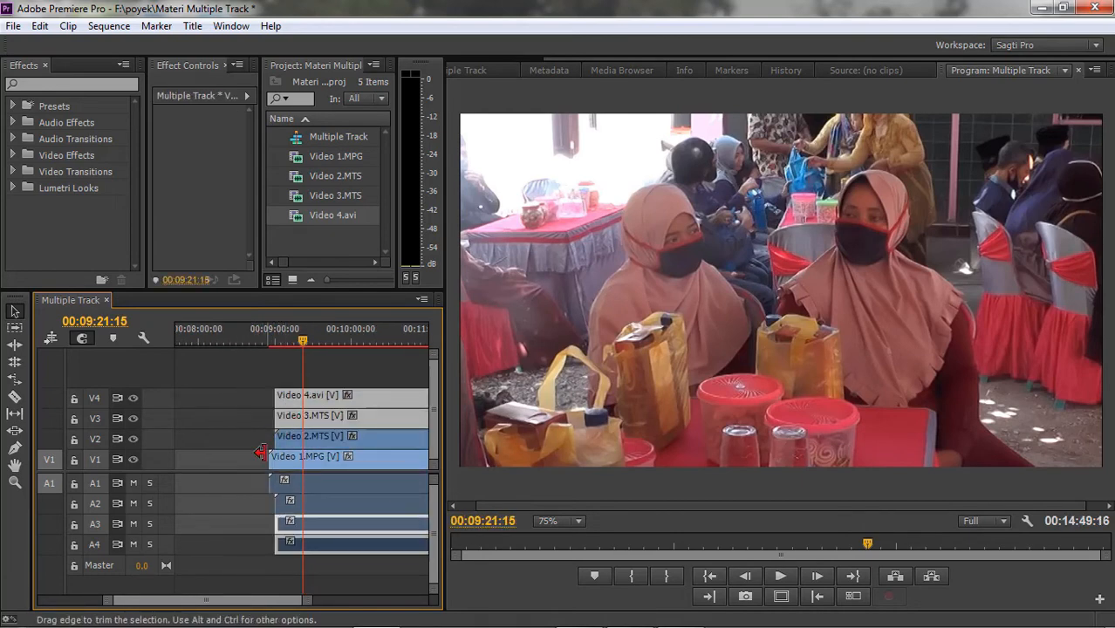
Trim the start of Video 1.MPG to match the other clips and ripple delete the empty gap before all four clips
left_click_drag(272, 457, 281, 457)
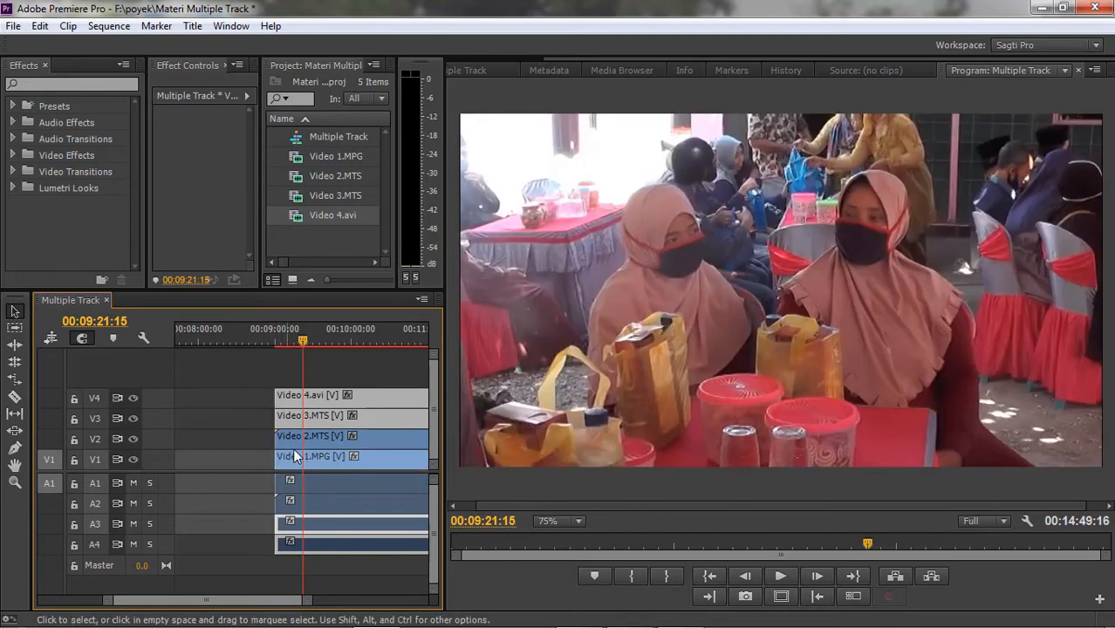
right_click(229, 459)
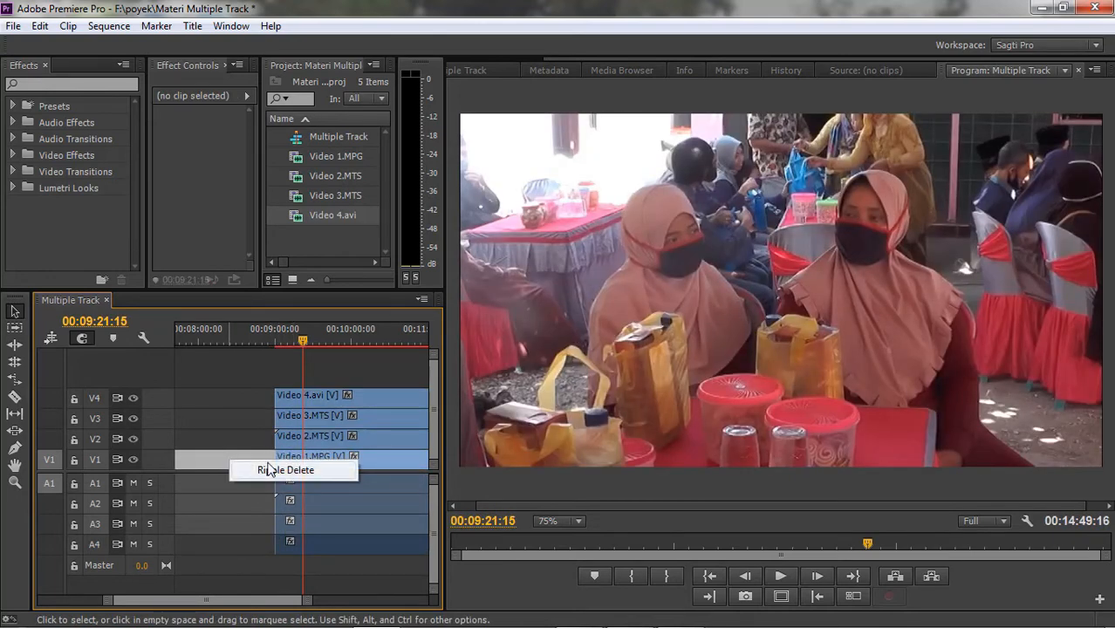
left_click(270, 471)
key("Home")
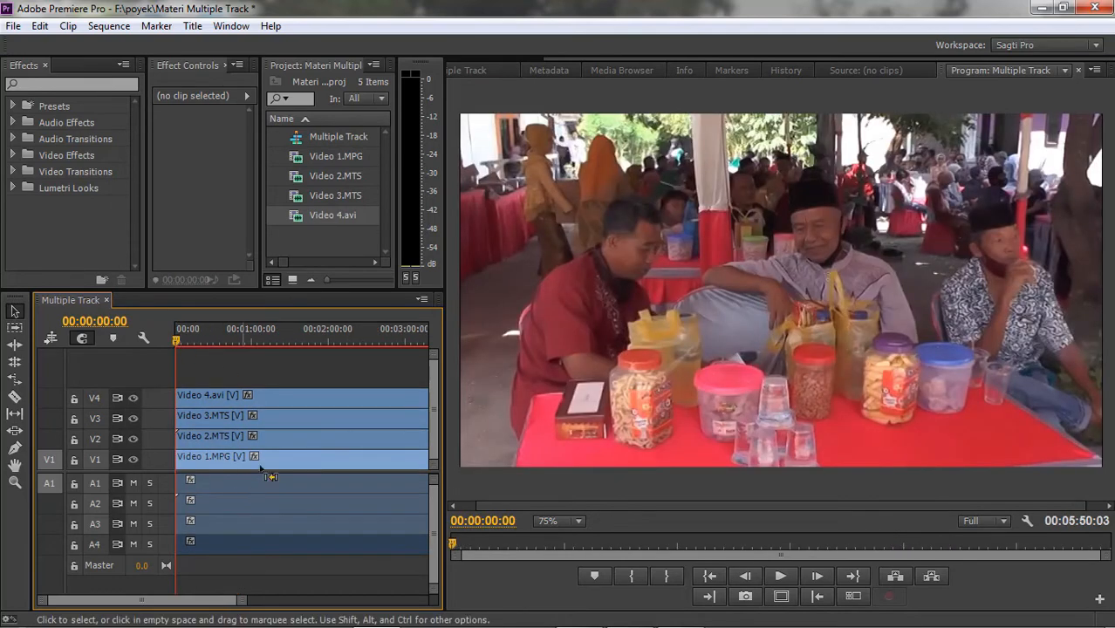
Trim the ends of all four clips to the same point at 00:04:09:02
scroll(280, 452, "down", 3)
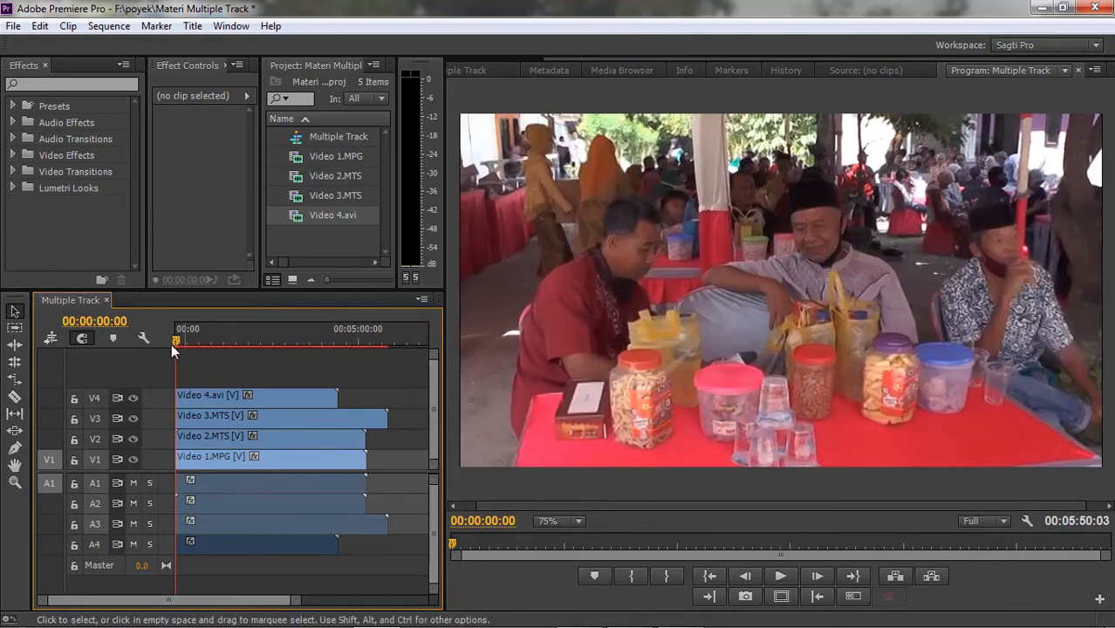
left_click_drag(176, 340, 328, 352)
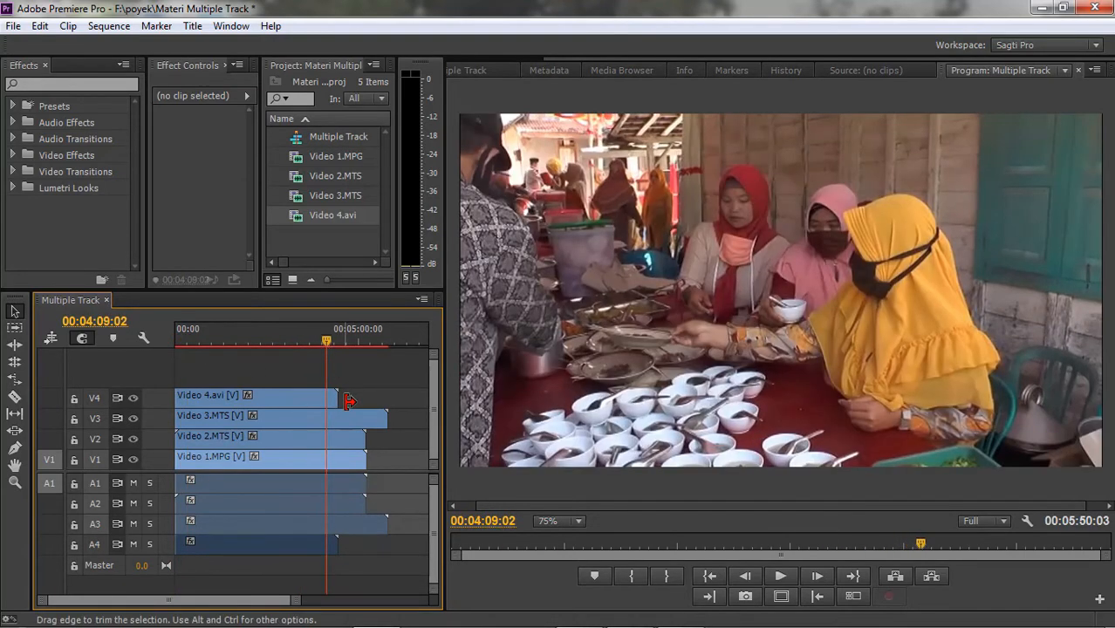
left_click_drag(338, 397, 325, 399)
left_click_drag(378, 426, 325, 458)
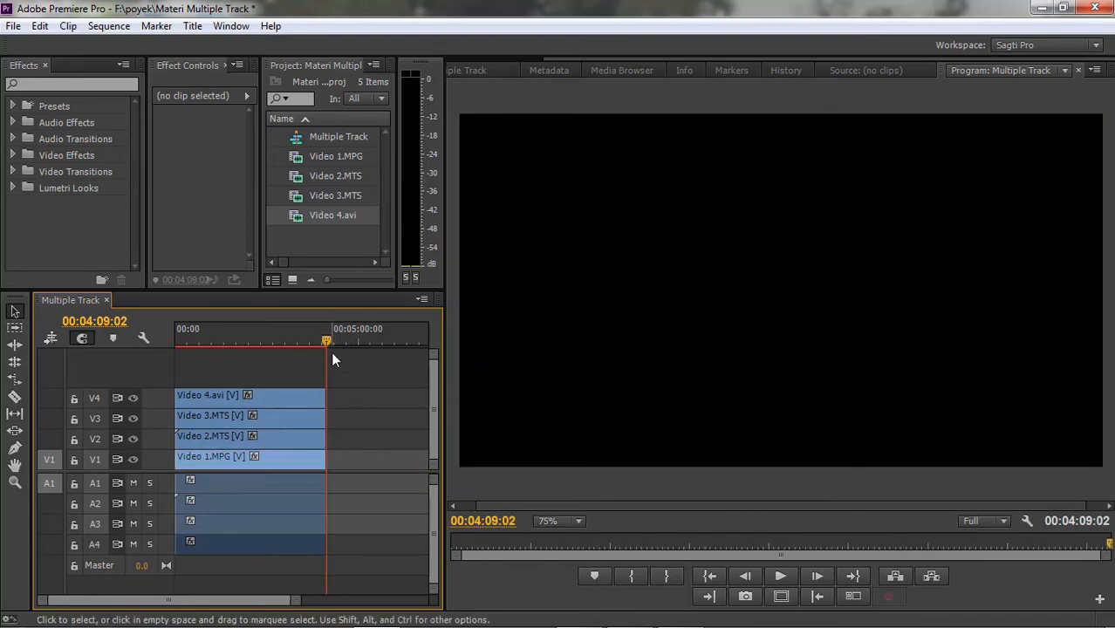
Nest all four video clips and their audio into a sequence named multiple 1
left_click_drag(330, 343, 208, 373)
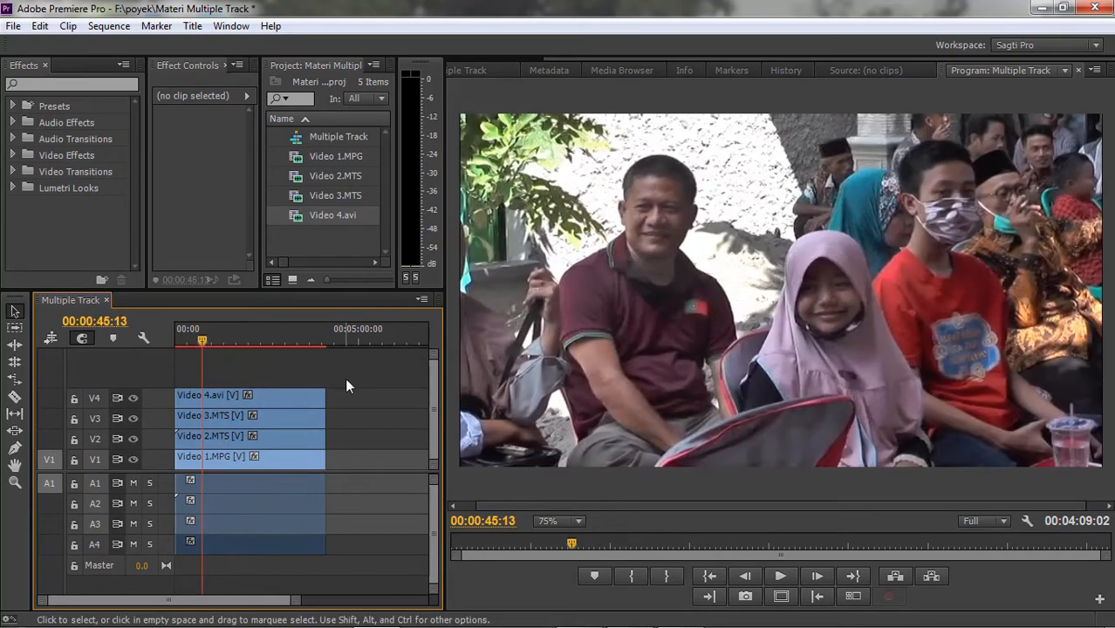
left_click_drag(350, 368, 210, 541)
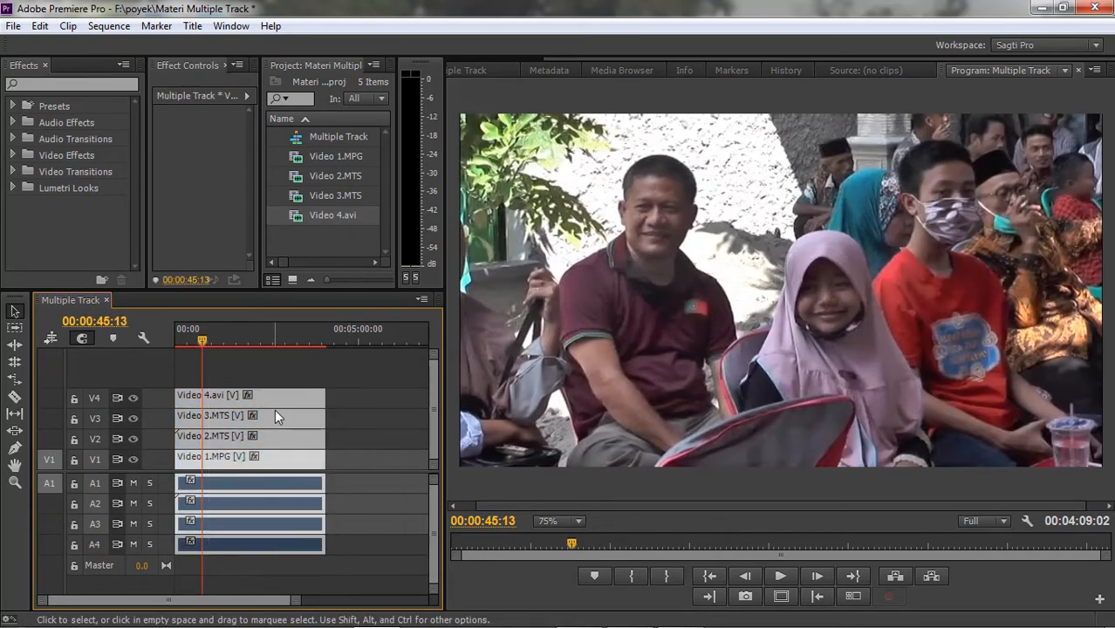
right_click(275, 409)
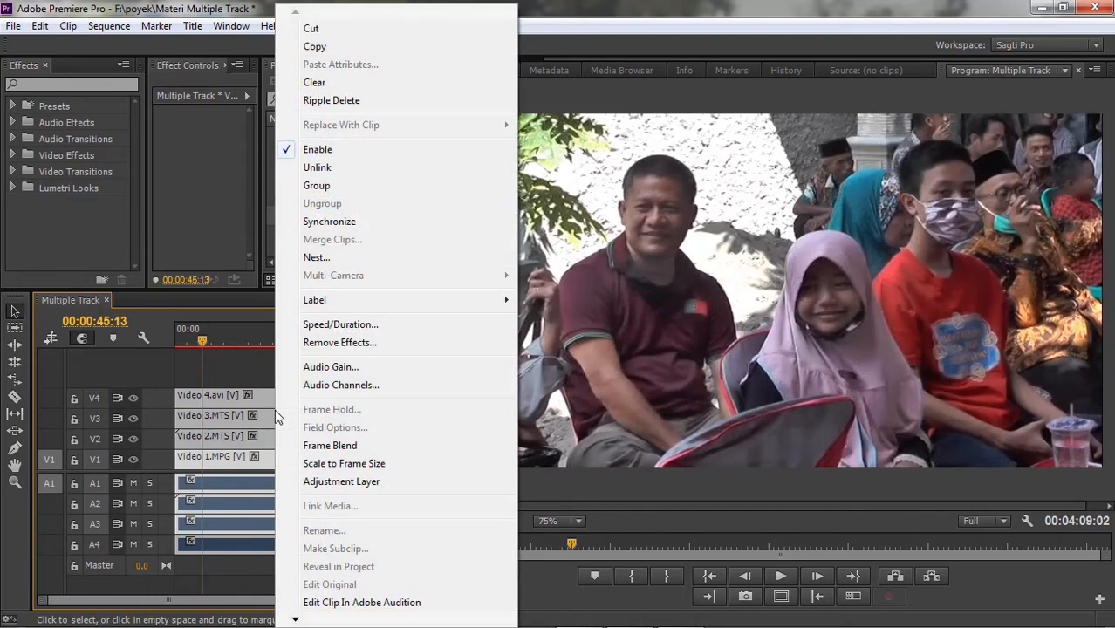
left_click(354, 262)
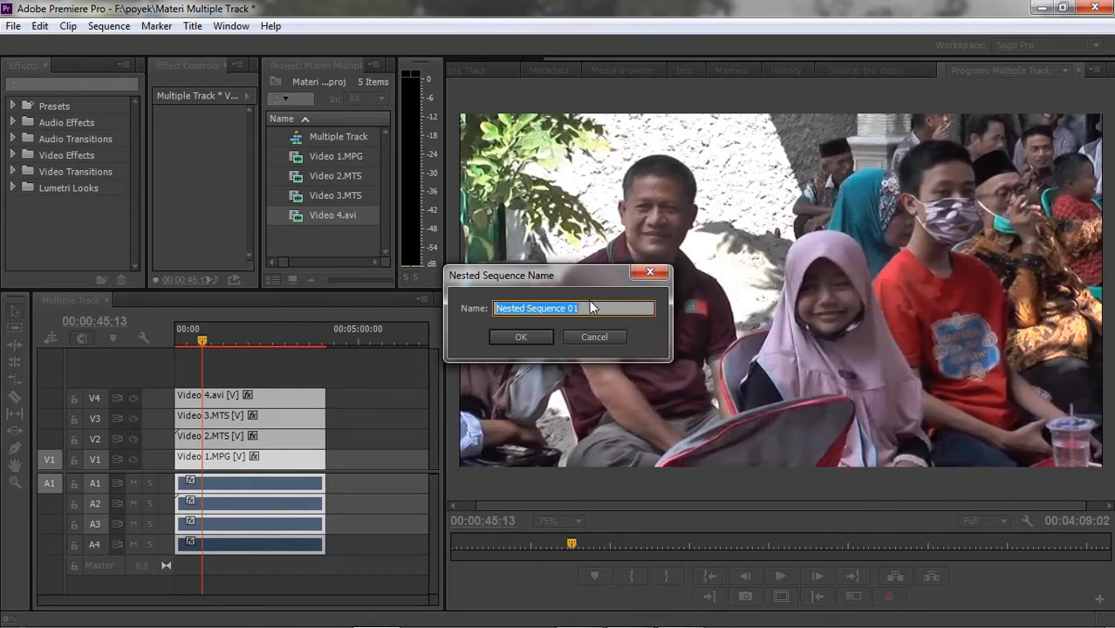
mouse_move(881, 626)
type("multiple 1")
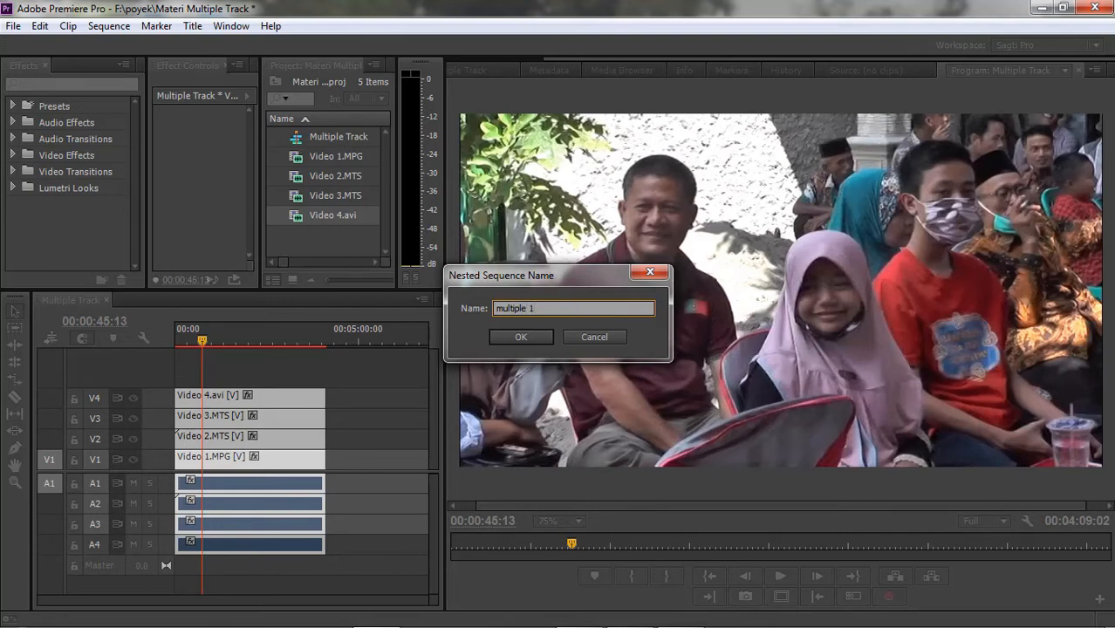
left_click(521, 338)
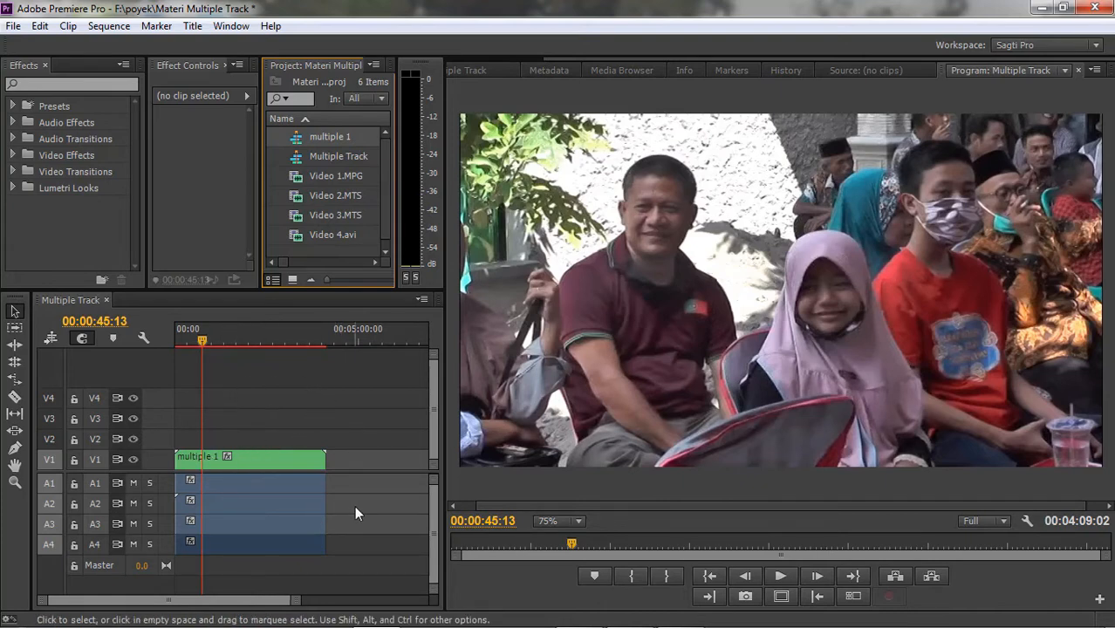
Delete the audio clips on tracks A2, A3 and A4, keeping only the A1 audio
left_click(246, 494)
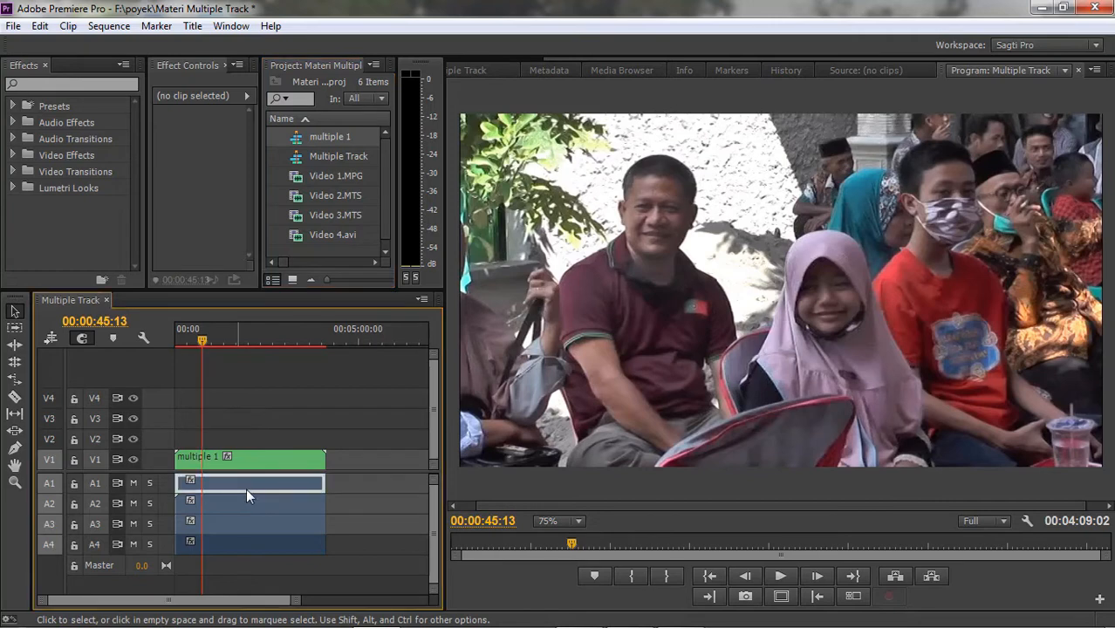
left_click_drag(351, 512, 241, 560)
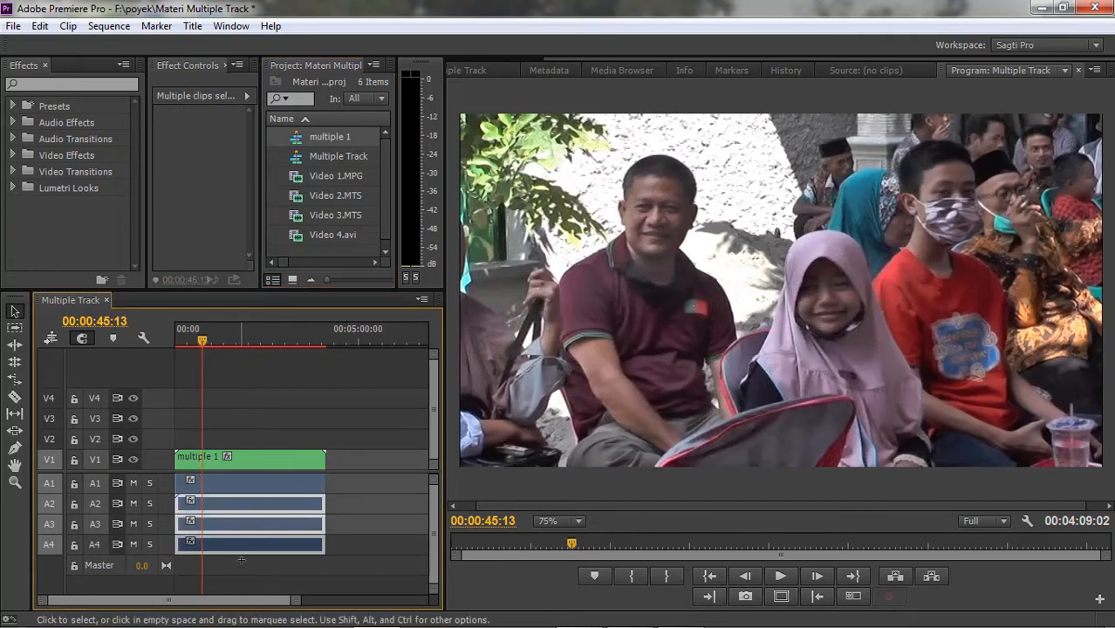
key("Delete")
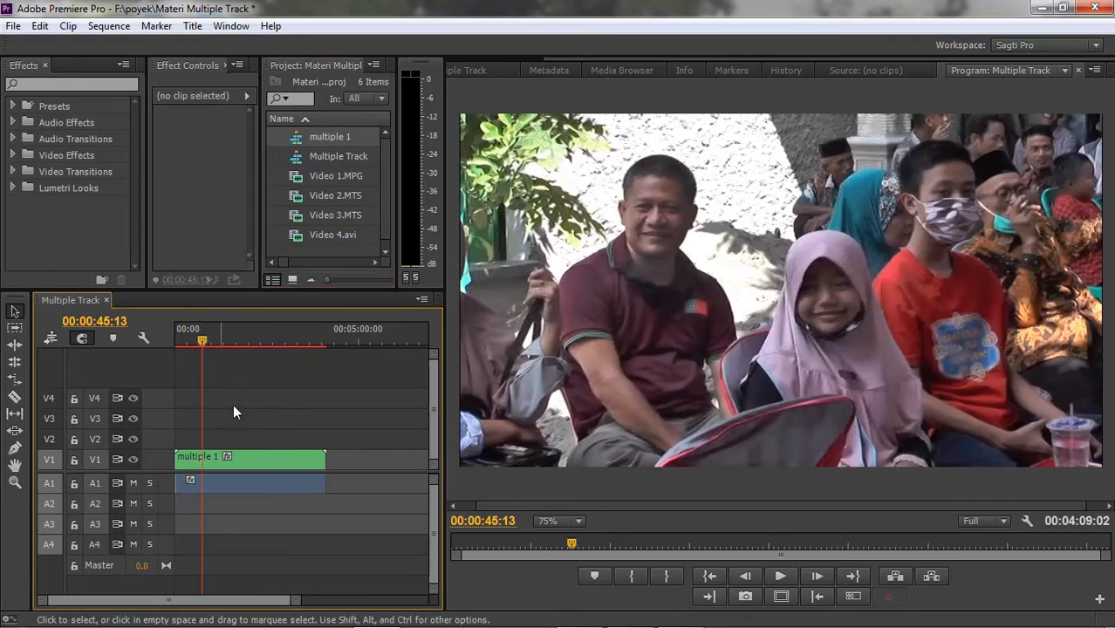
Enable Multi-Camera on the nested multiple 1 clip on V1
right_click(269, 462)
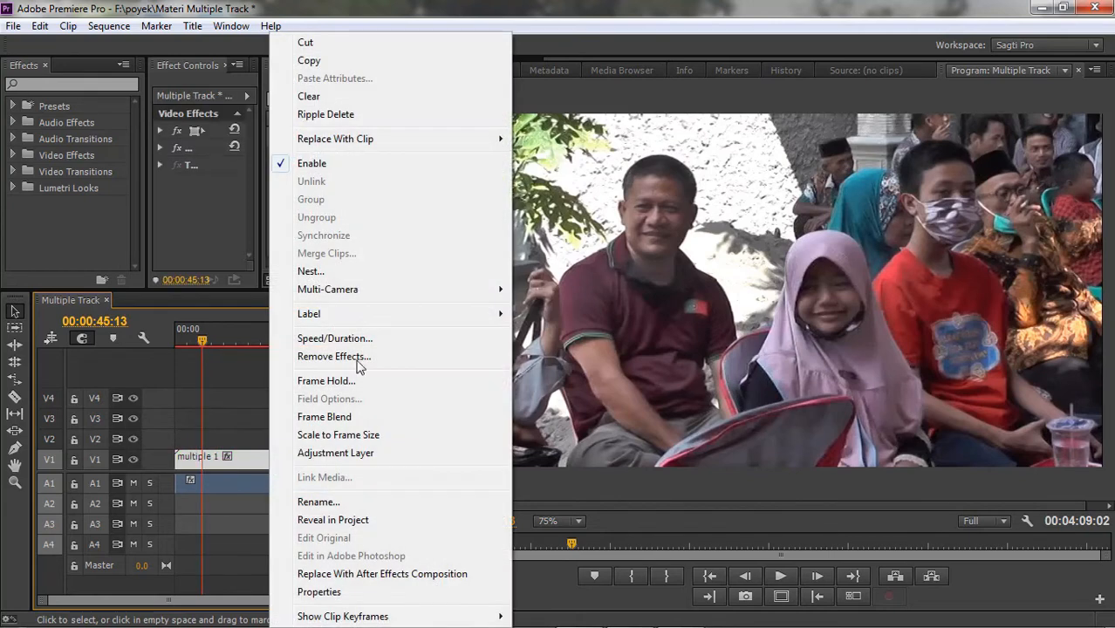
mouse_move(403, 295)
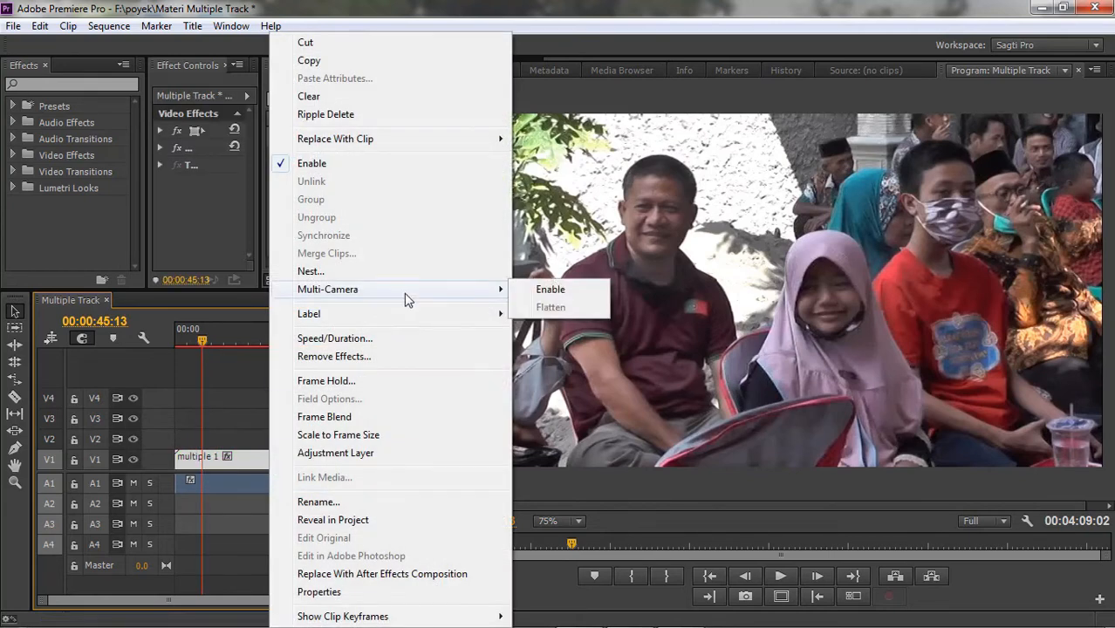
left_click(547, 293)
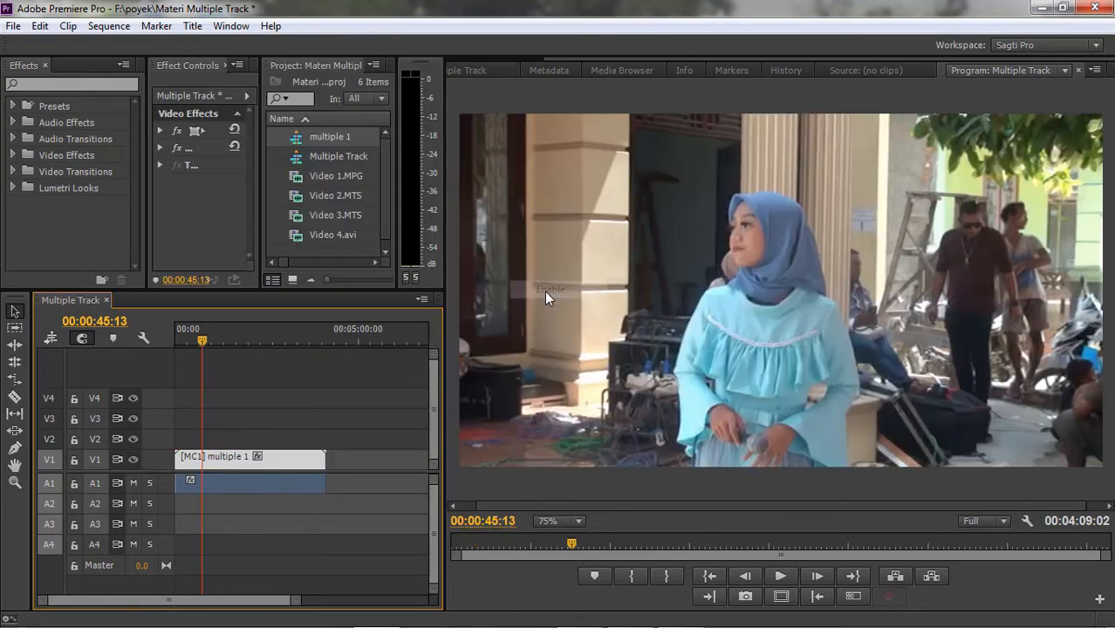
From the start of the sequence, show the multi-camera view in the program monitor and turn on multi-camera recording
left_click_drag(202, 340, 172, 338)
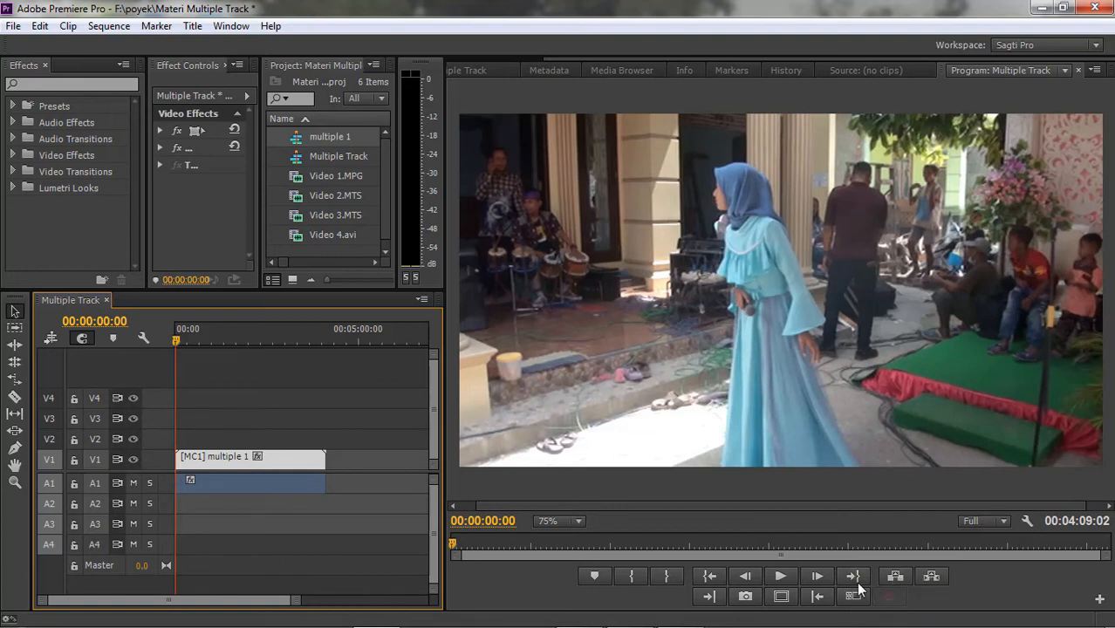
left_click(1099, 600)
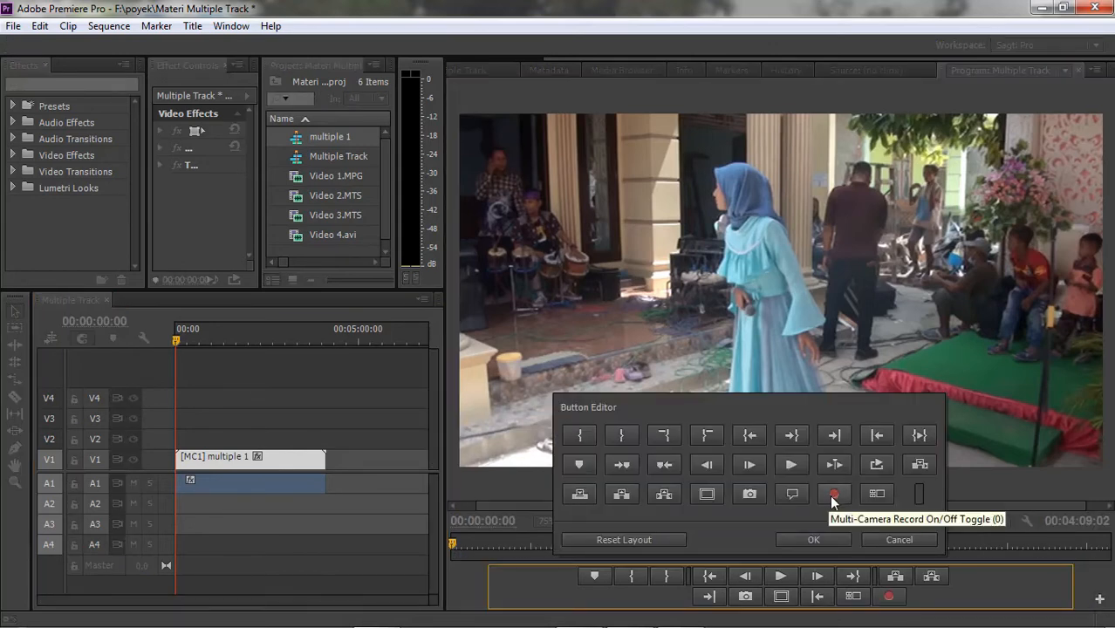
left_click(813, 540)
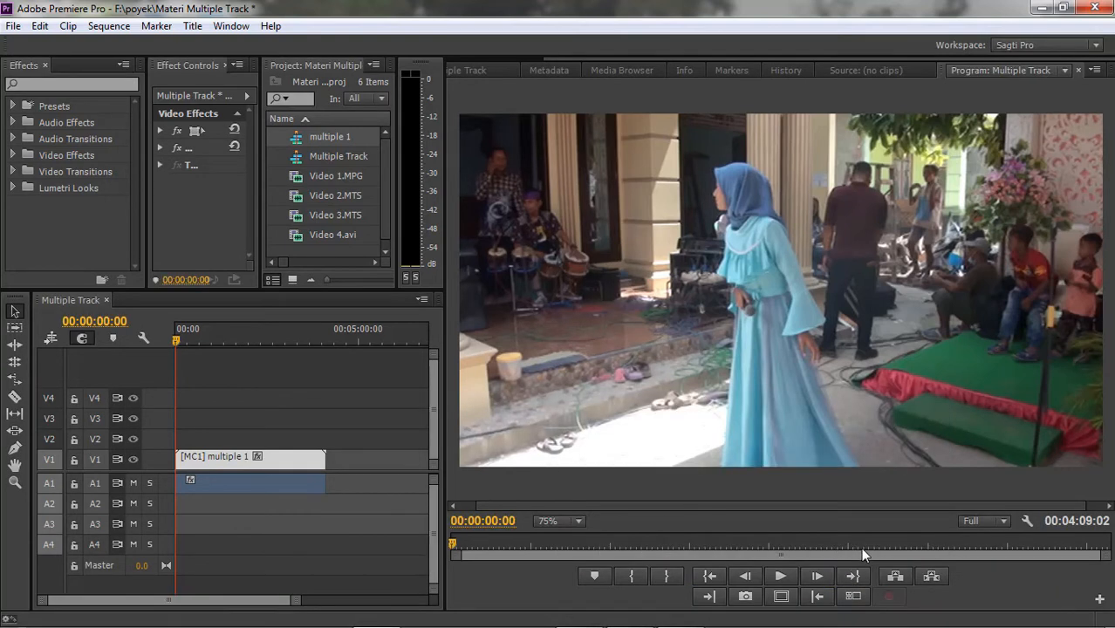
left_click(855, 600)
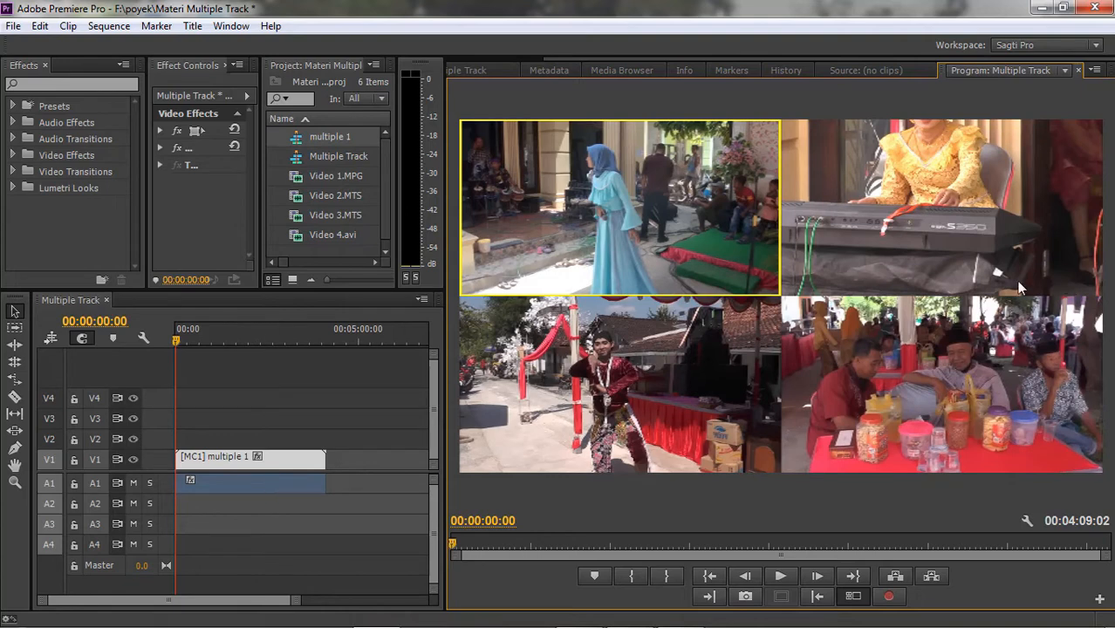
left_click(890, 597)
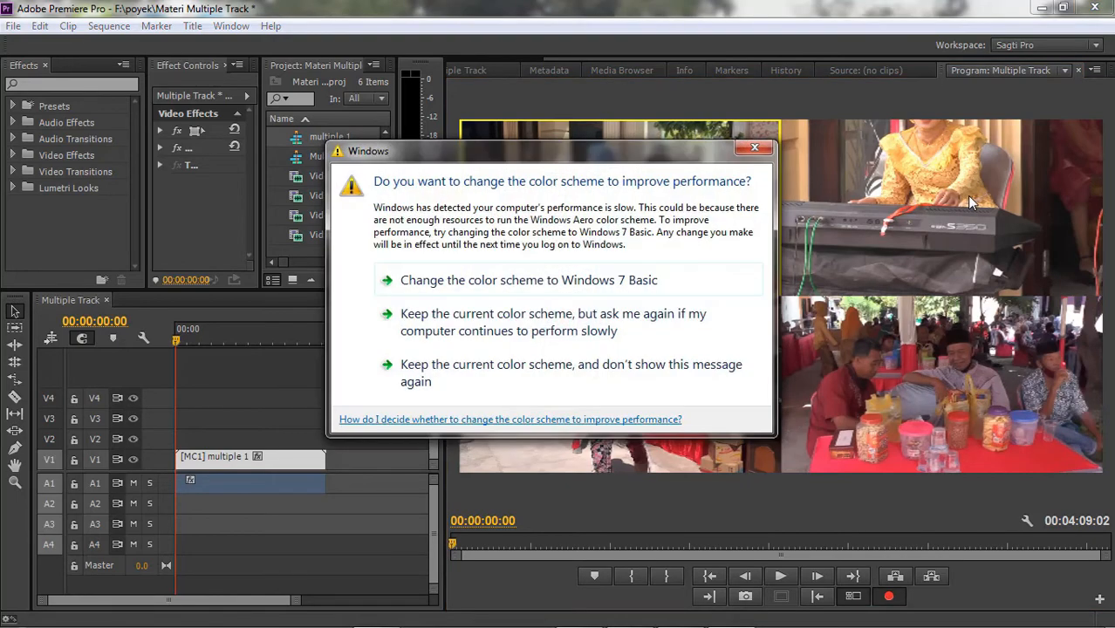
left_click(757, 146)
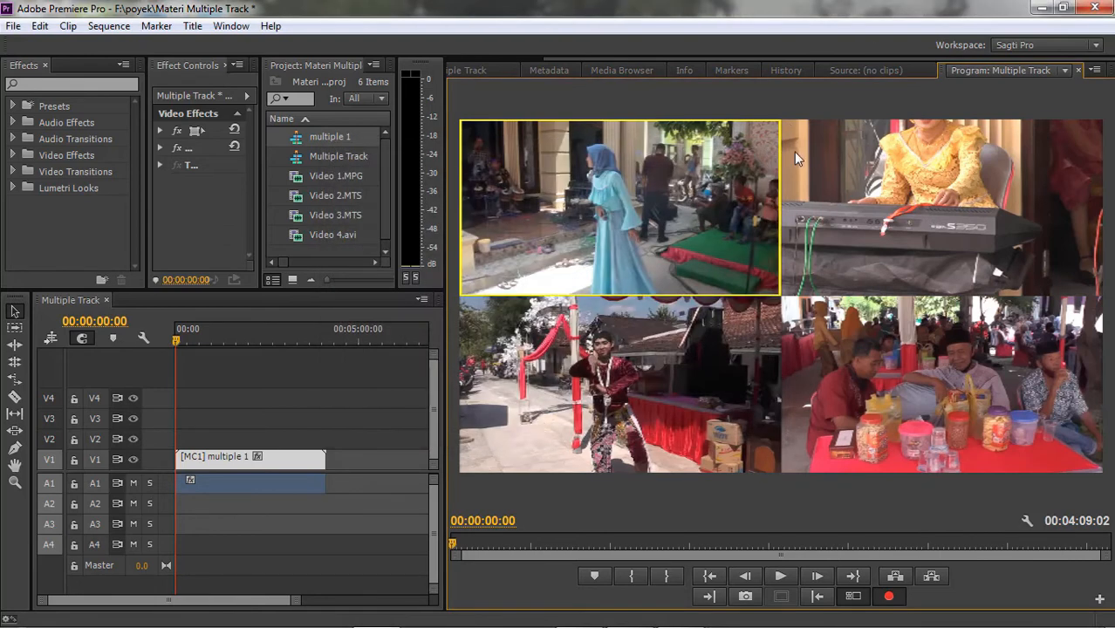
Try selecting cameras 2, 3 and 4 as the active angle and return to camera 1
left_click(975, 213)
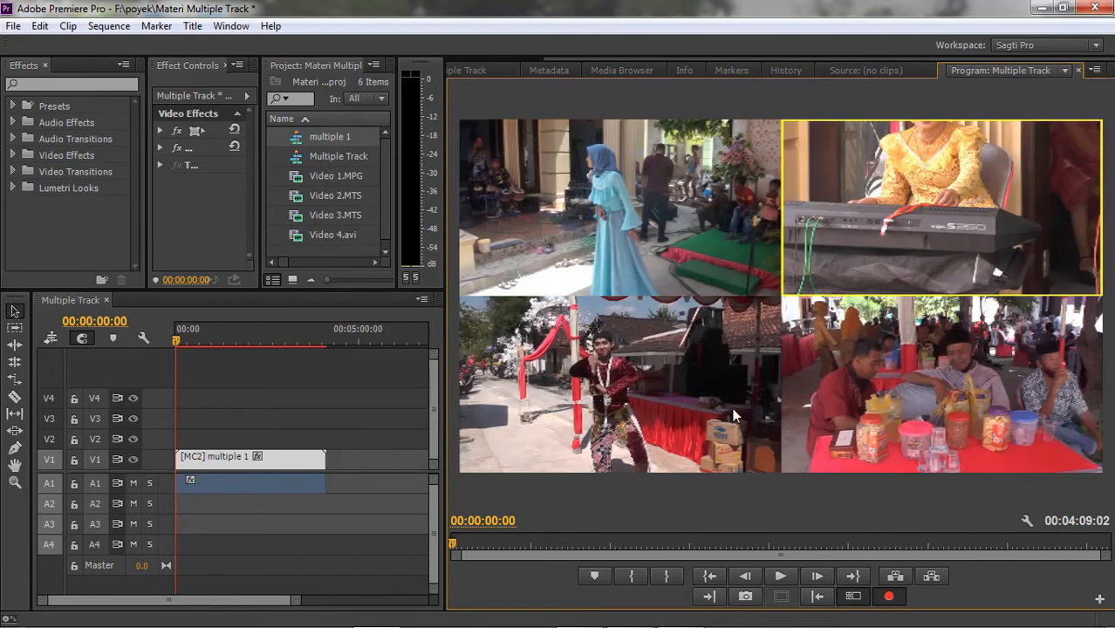
left_click(671, 417)
left_click(996, 387)
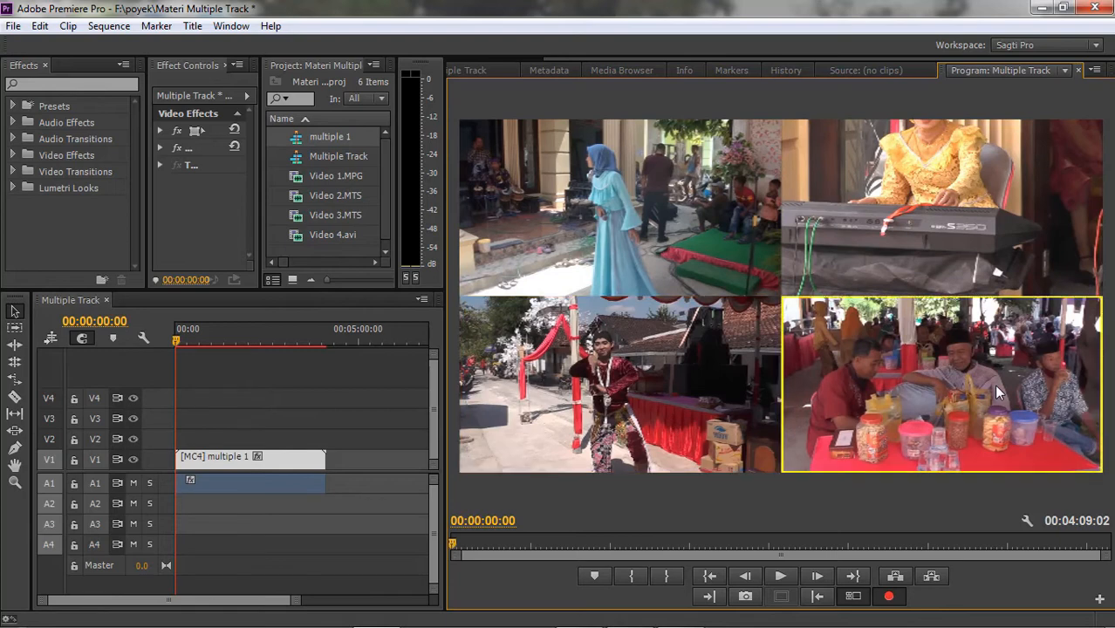
left_click(663, 235)
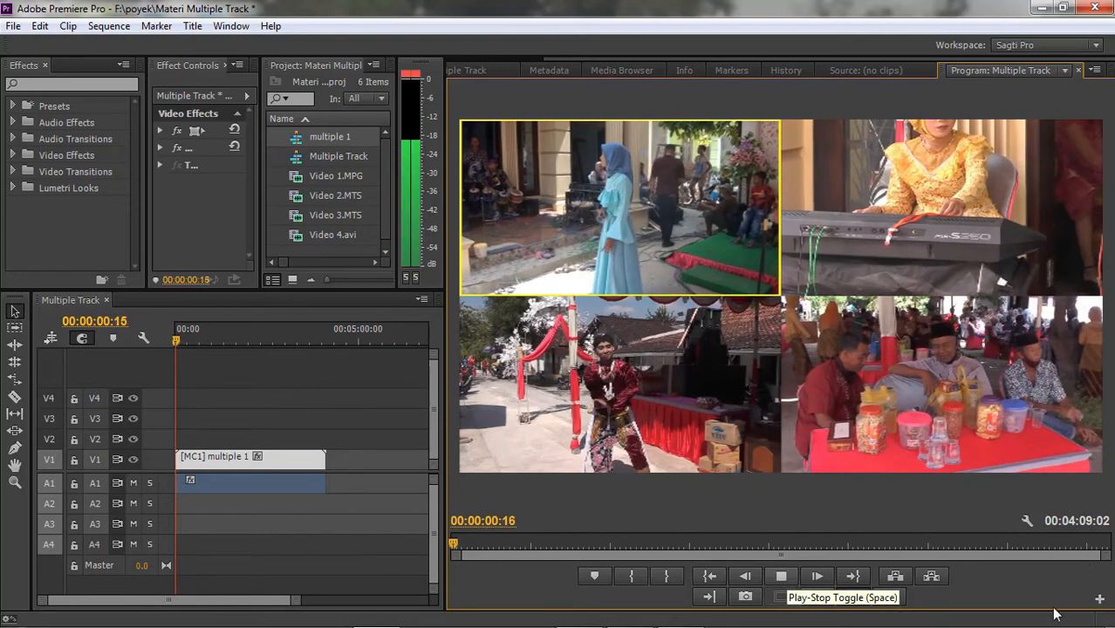
Lower the system speaker volume during playback and deselect the multiple 1 clip in the timeline
mouse_move(921, 623)
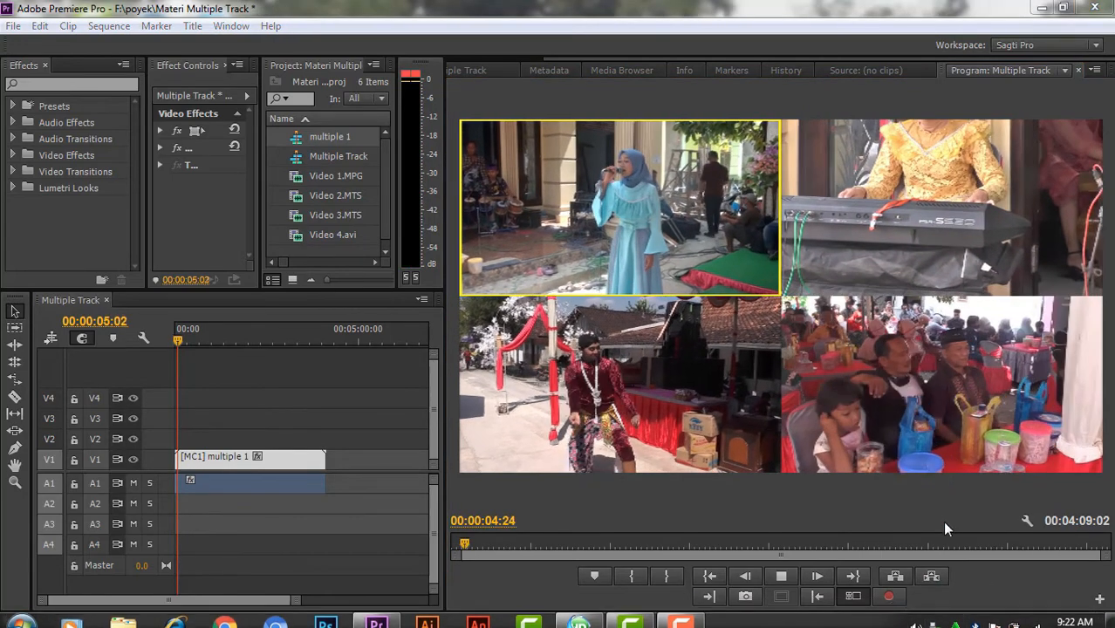
left_click(916, 613)
left_click_drag(911, 428, 918, 482)
left_click(910, 456)
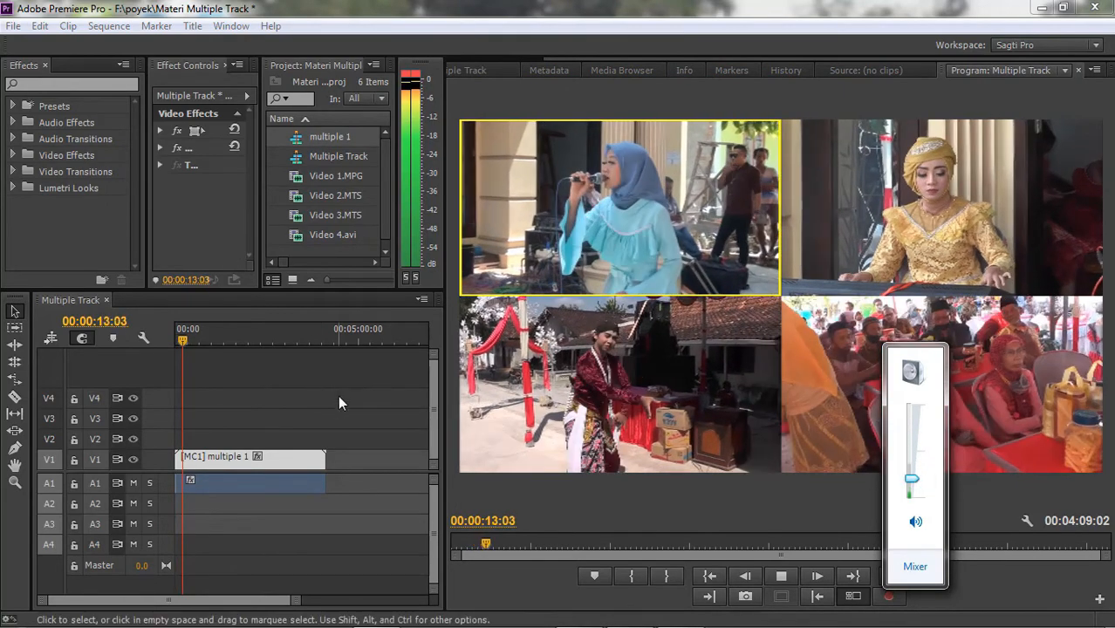
left_click(339, 395)
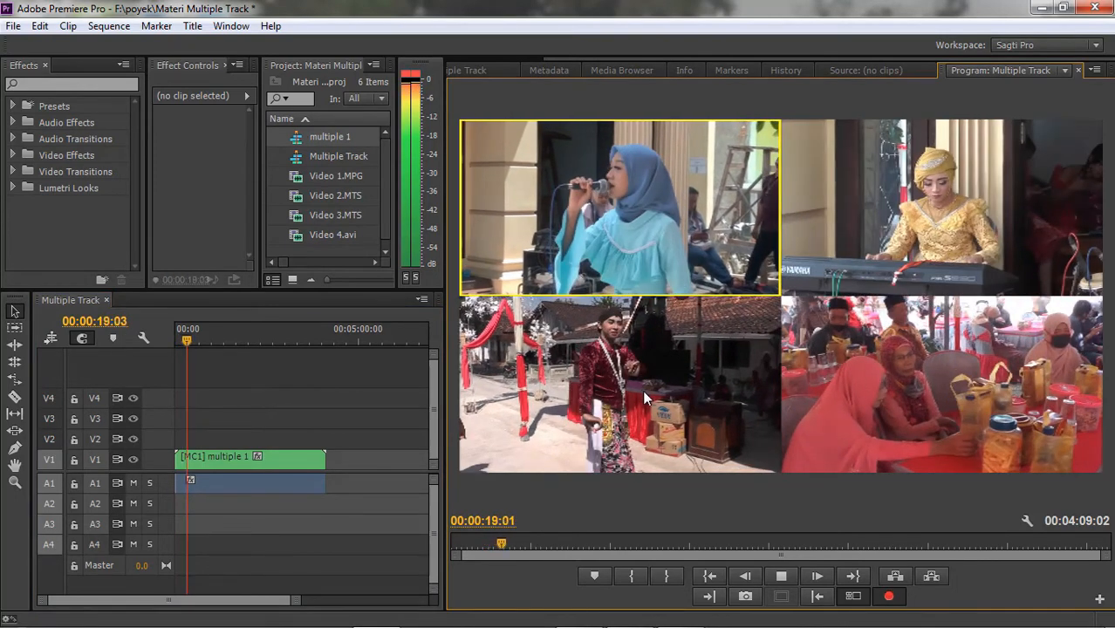
Record live cuts between the camera angles during playback, beginning with cameras 3, 2 and 4, and stop at 00:01:07:12
left_click(672, 384)
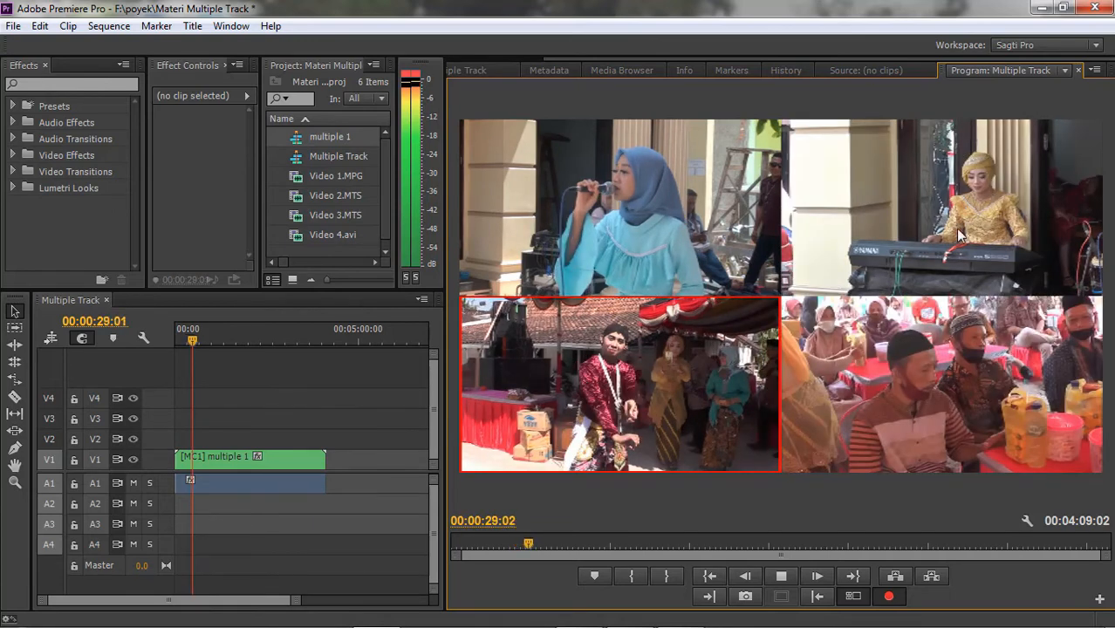
left_click(989, 220)
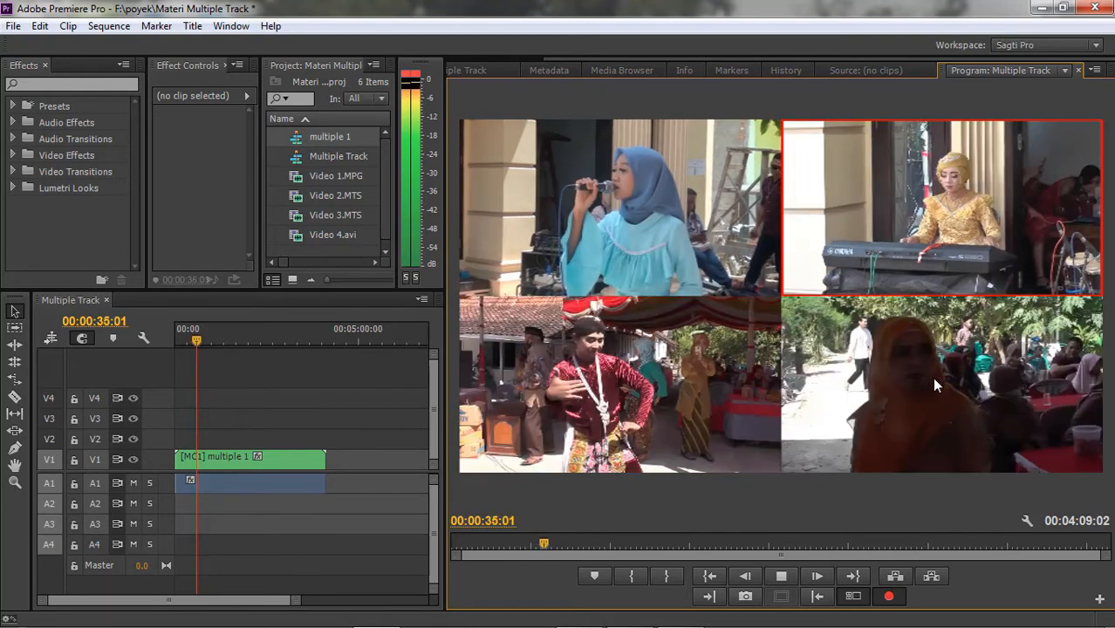
left_click(934, 384)
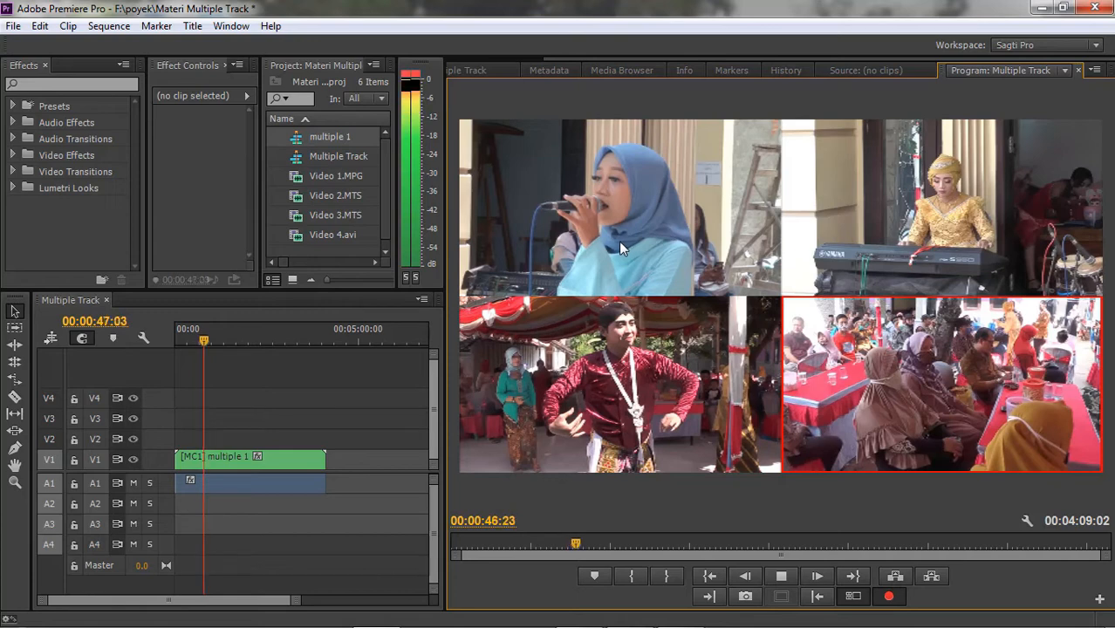
left_click(918, 217)
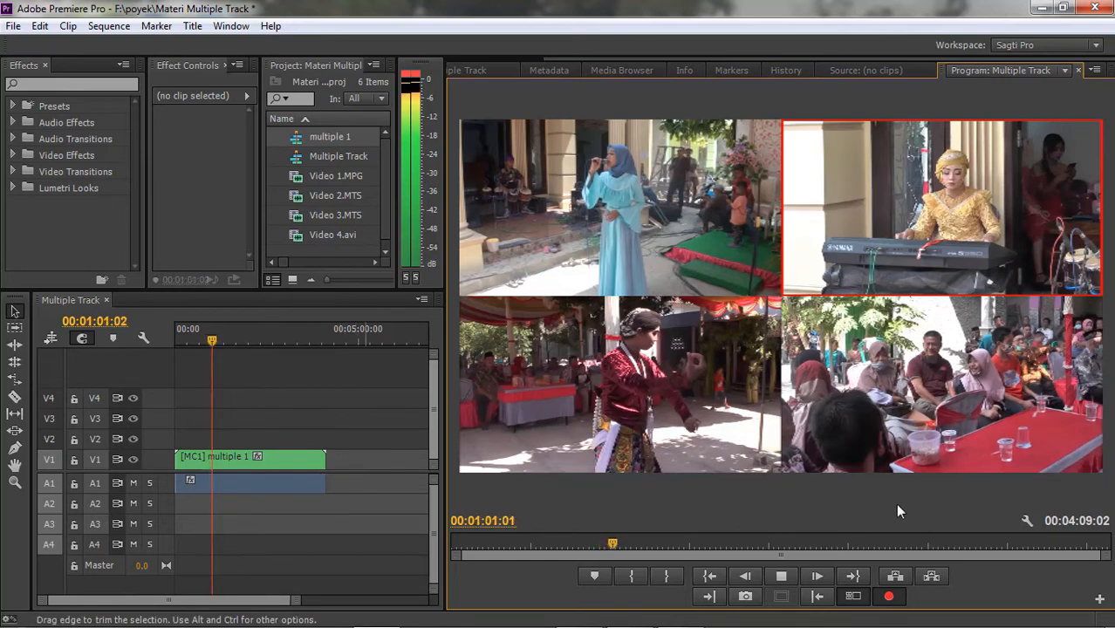
left_click(780, 574)
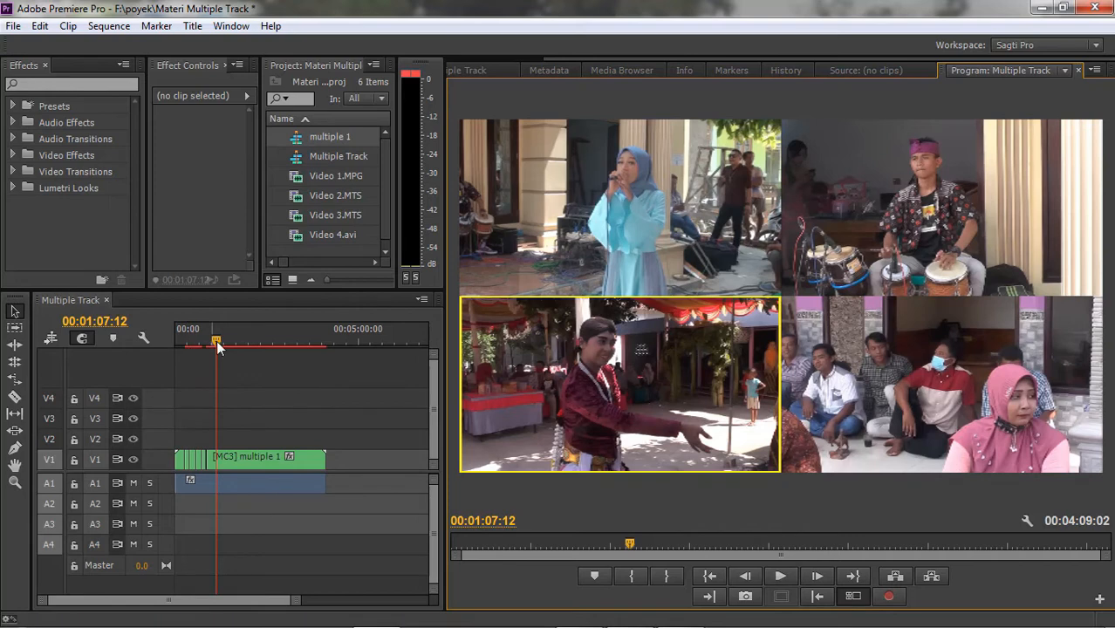
Turn off the multi-camera view and play back the edited sequence from near its start, stopping at 00:00:33:19
left_click_drag(221, 338, 179, 339)
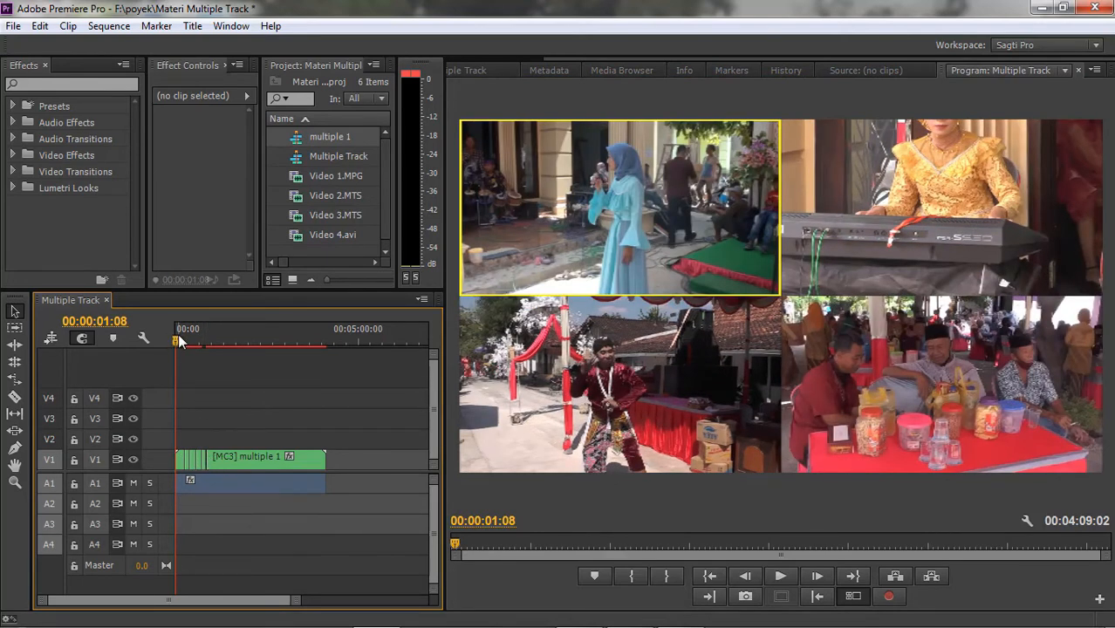
left_click(853, 598)
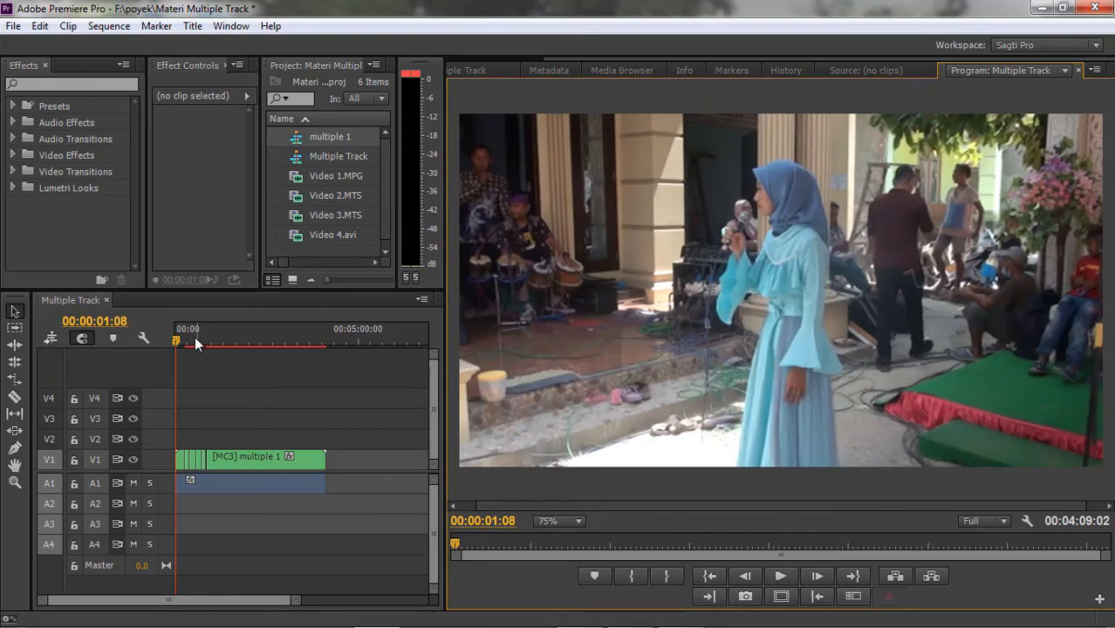
left_click_drag(176, 337, 178, 337)
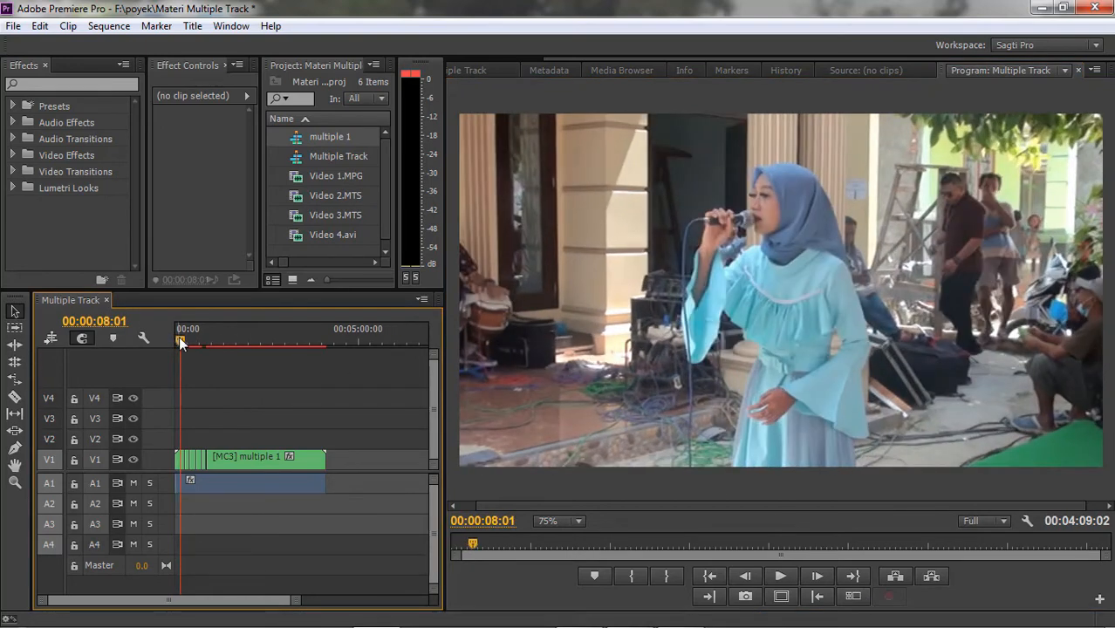
key("space")
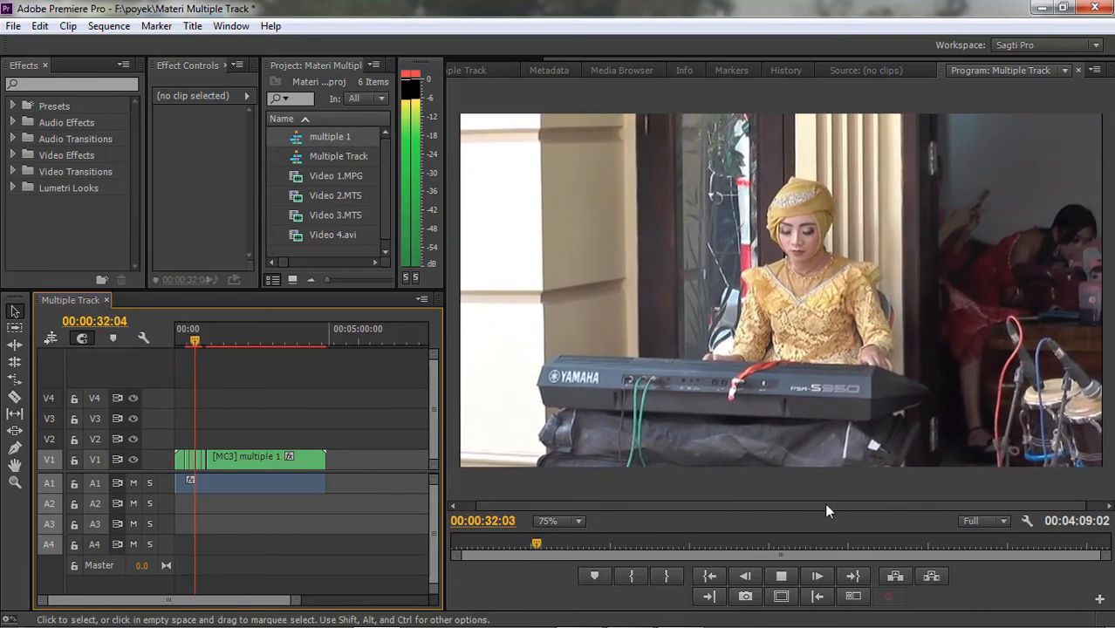
left_click(783, 577)
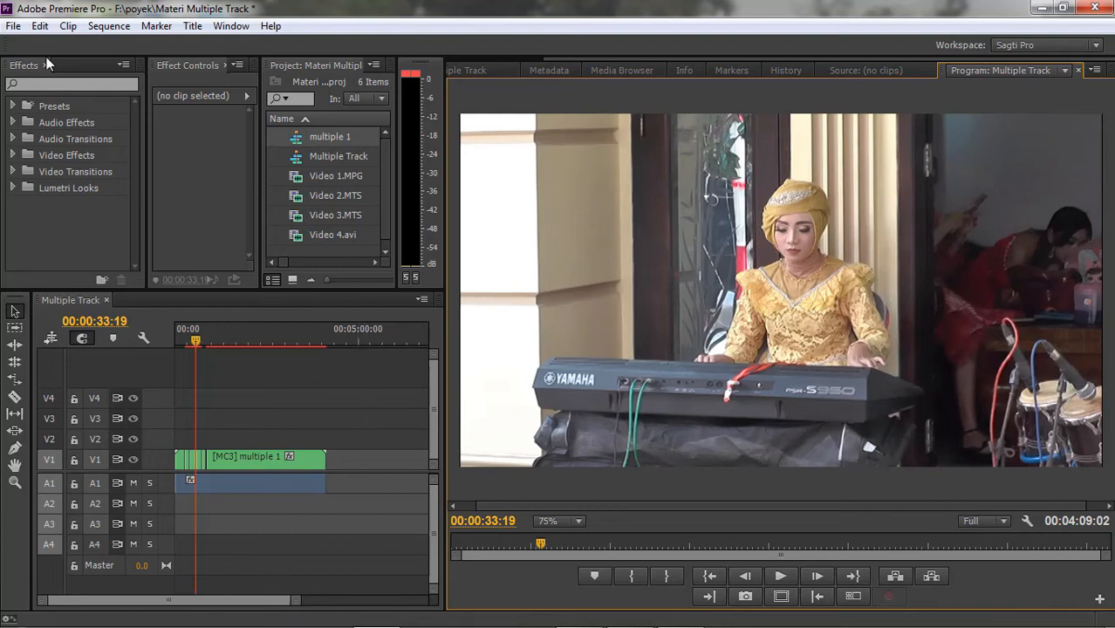
Open the media export settings for the Multiple Track sequence with the AVI format and the PAL DV Widescreen preset
left_click(13, 26)
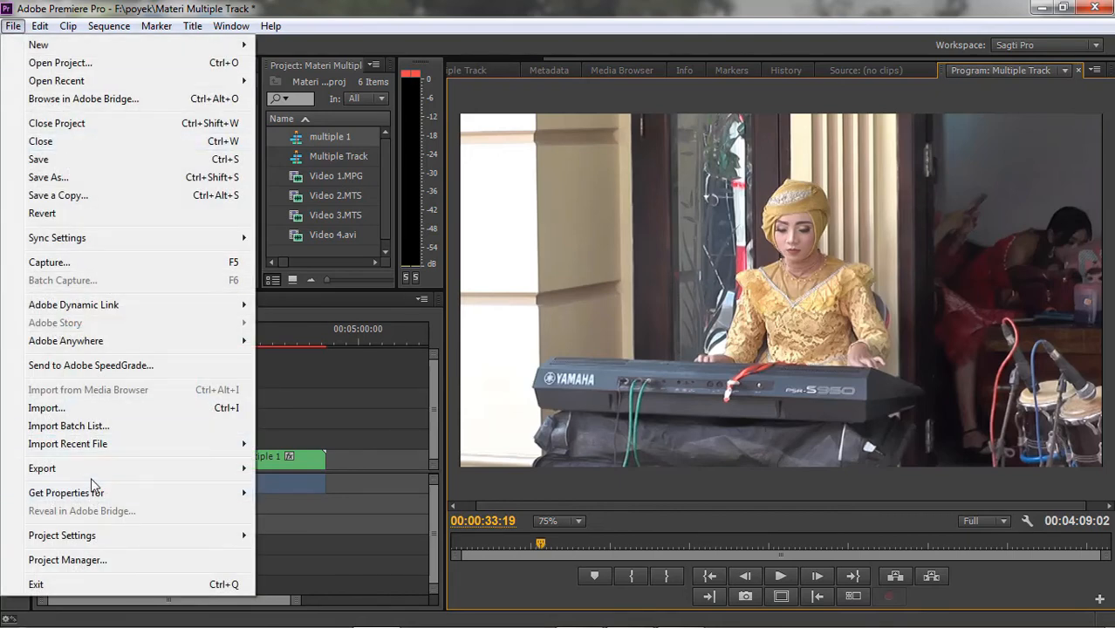
mouse_move(92, 475)
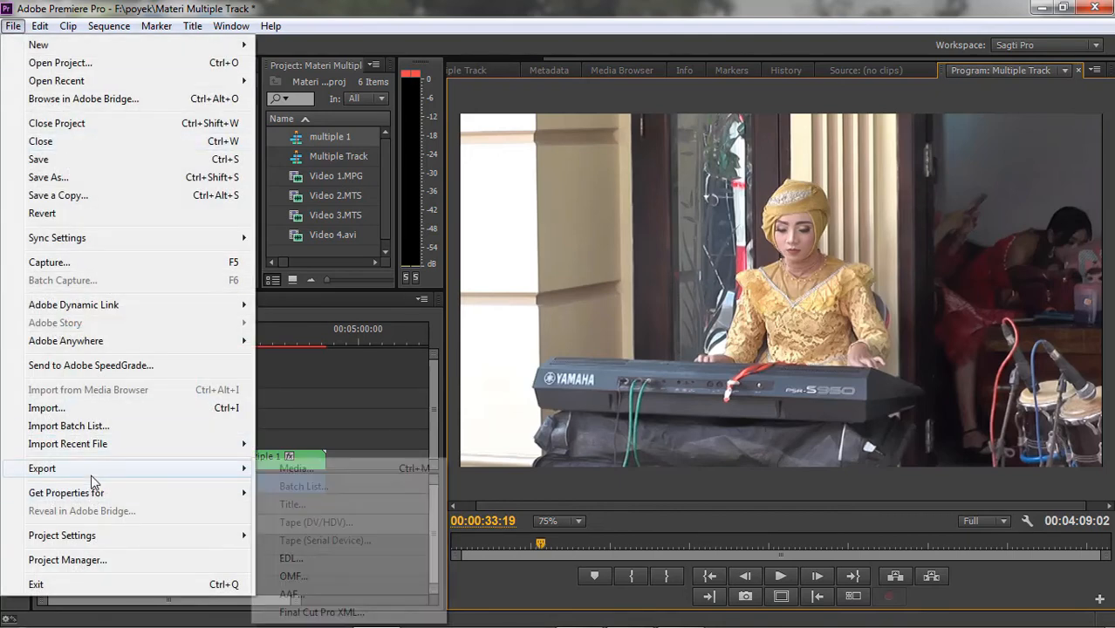
left_click(297, 468)
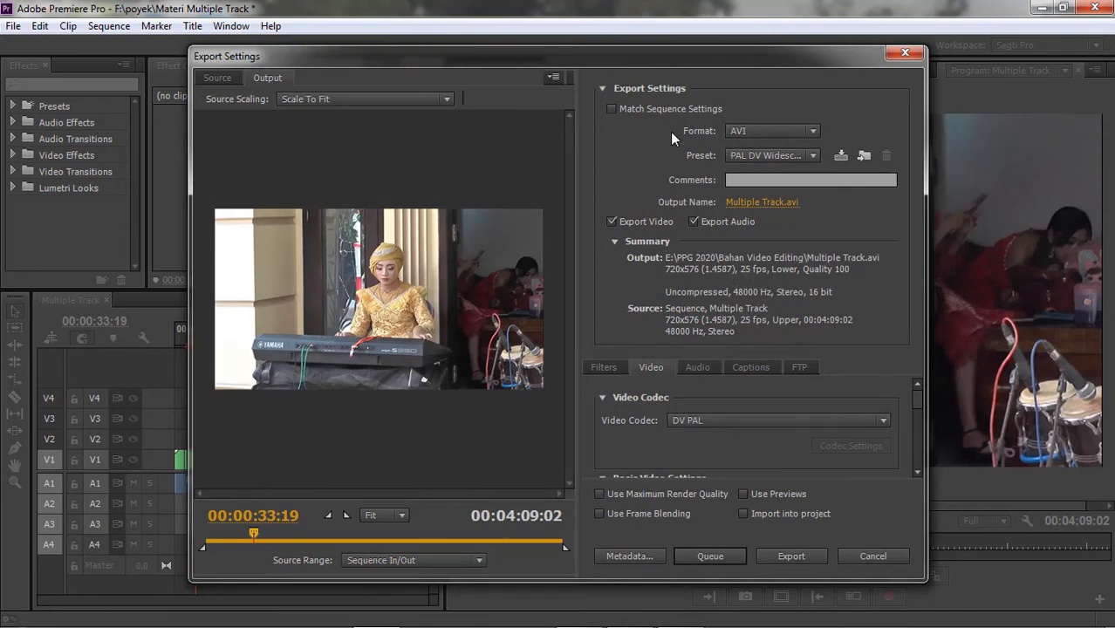
left_click(812, 134)
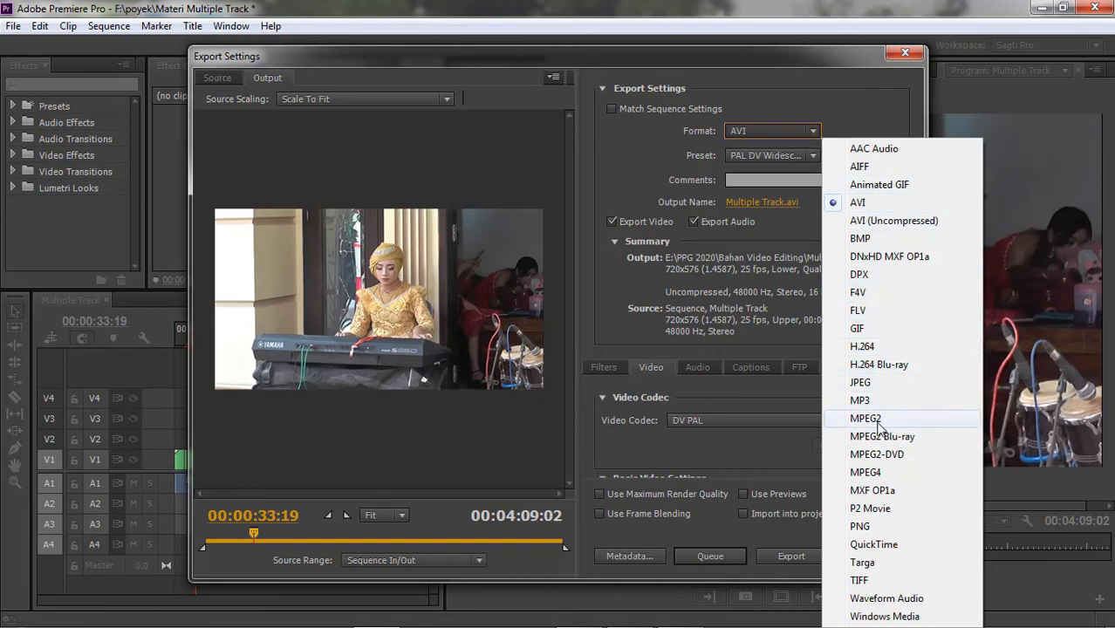
left_click(856, 208)
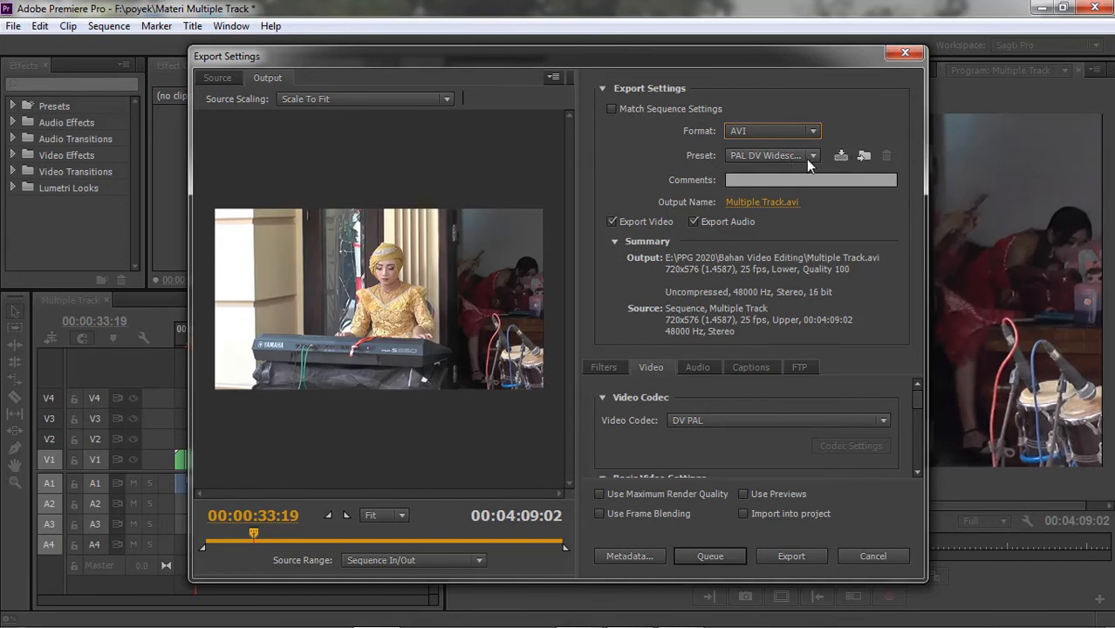
left_click(815, 157)
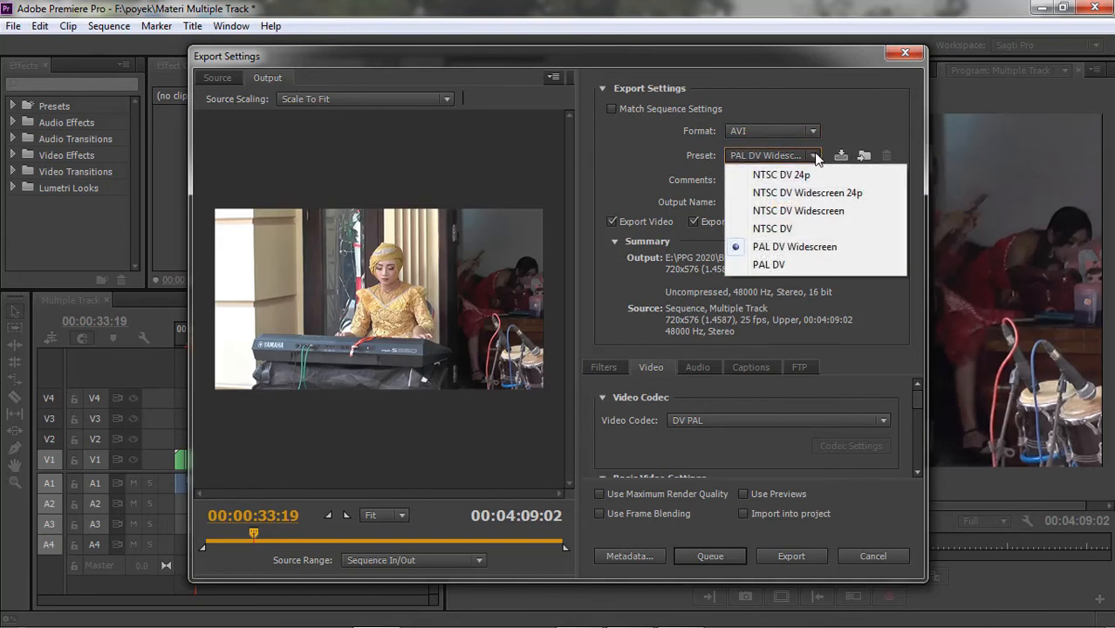
left_click(815, 157)
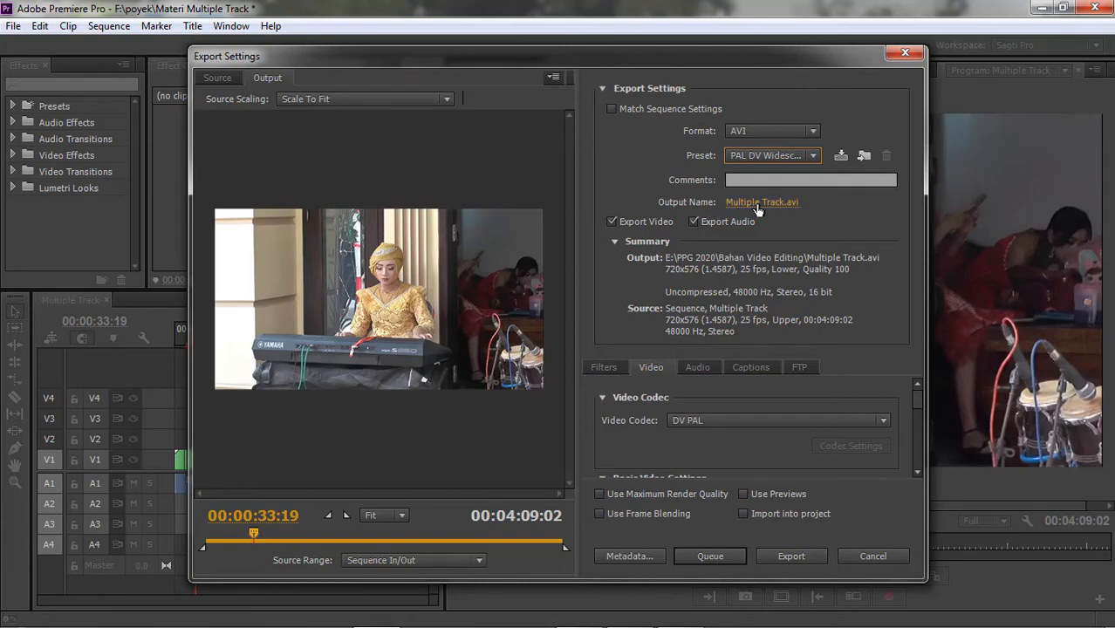
Name the export's output file "Multiple track vieo" and save it in the Bahan Video Editing folder
left_click(757, 205)
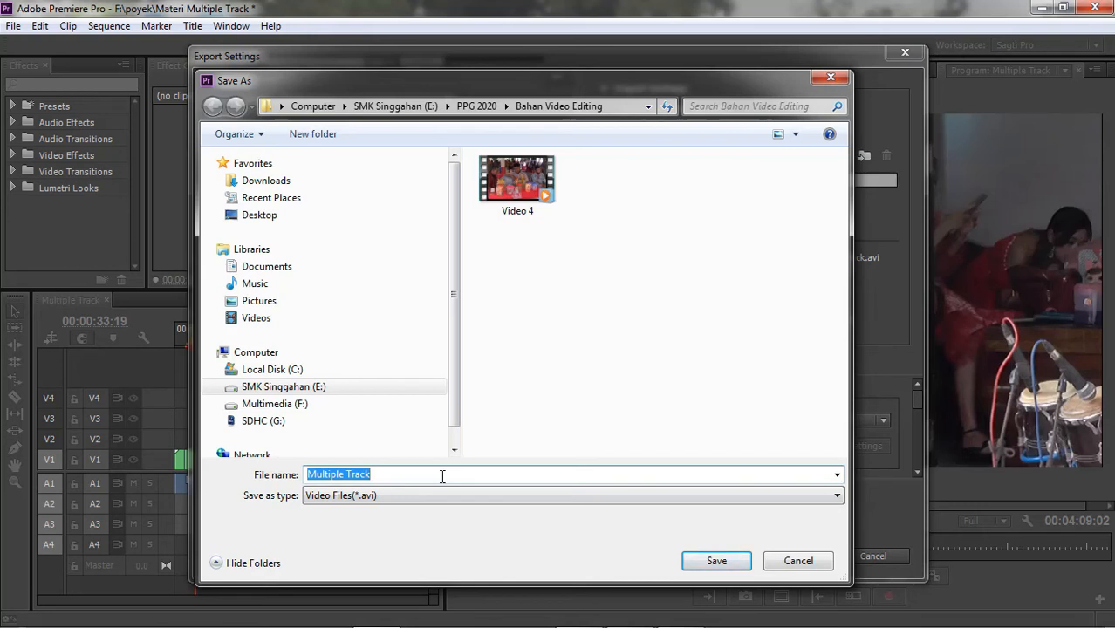
type("Mu")
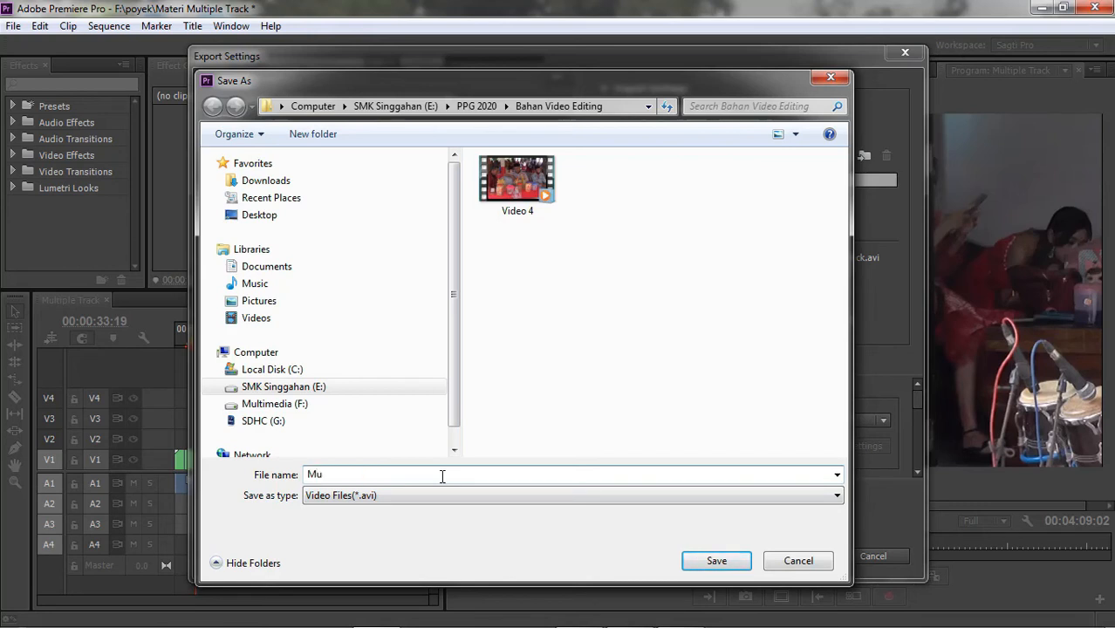
type("ltiple track vieo")
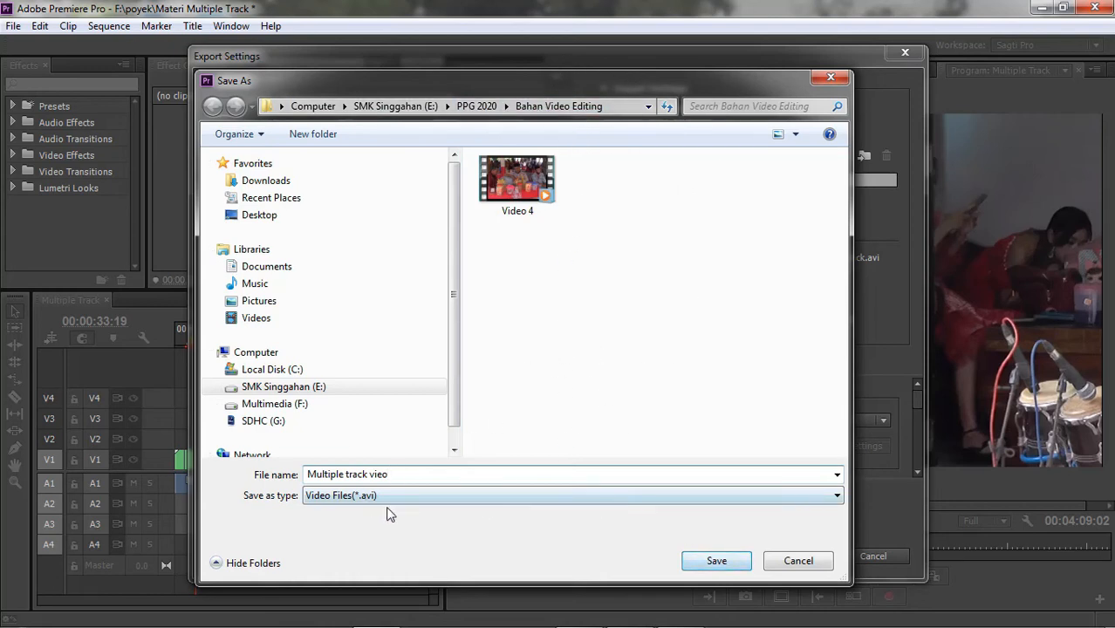
left_click(716, 561)
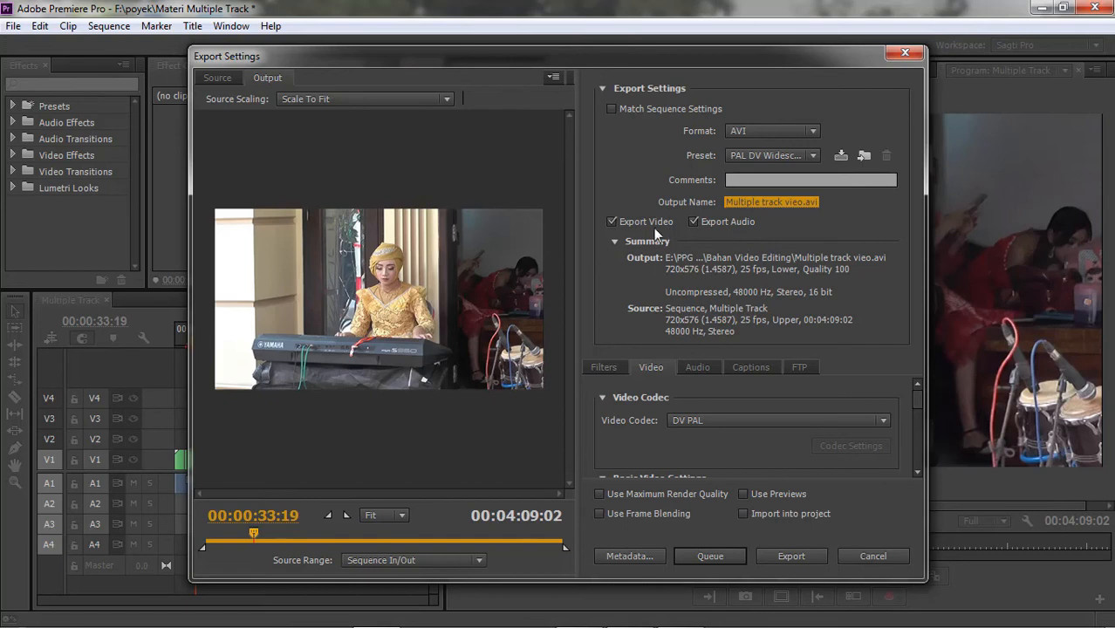
Switch video export off and back on, leave audio export enabled, and start exporting the sequence
left_click(615, 222)
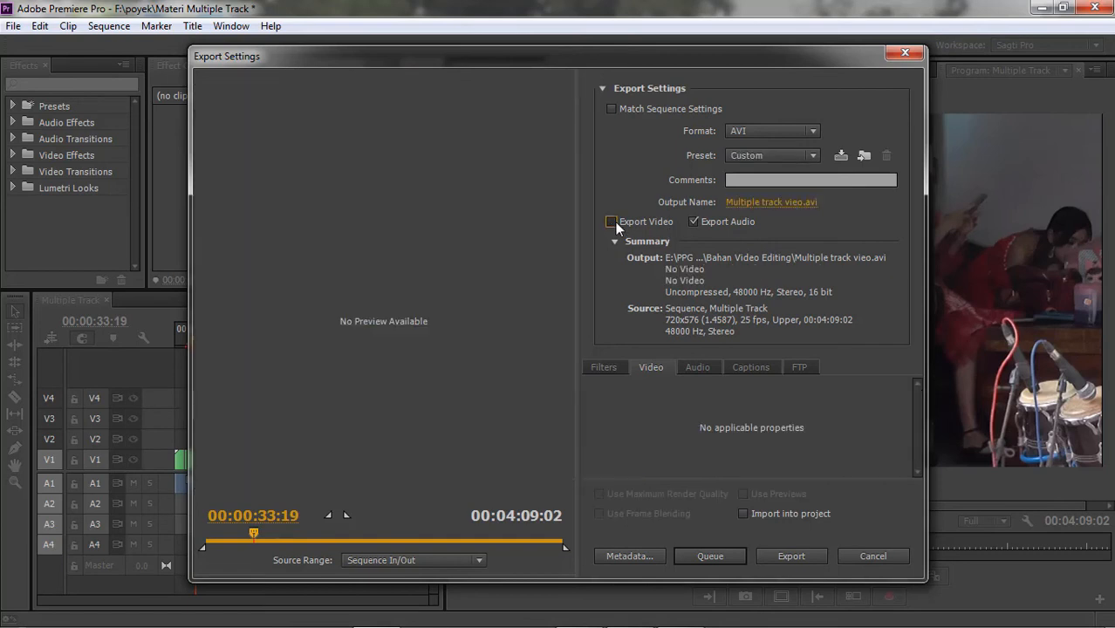
left_click(615, 221)
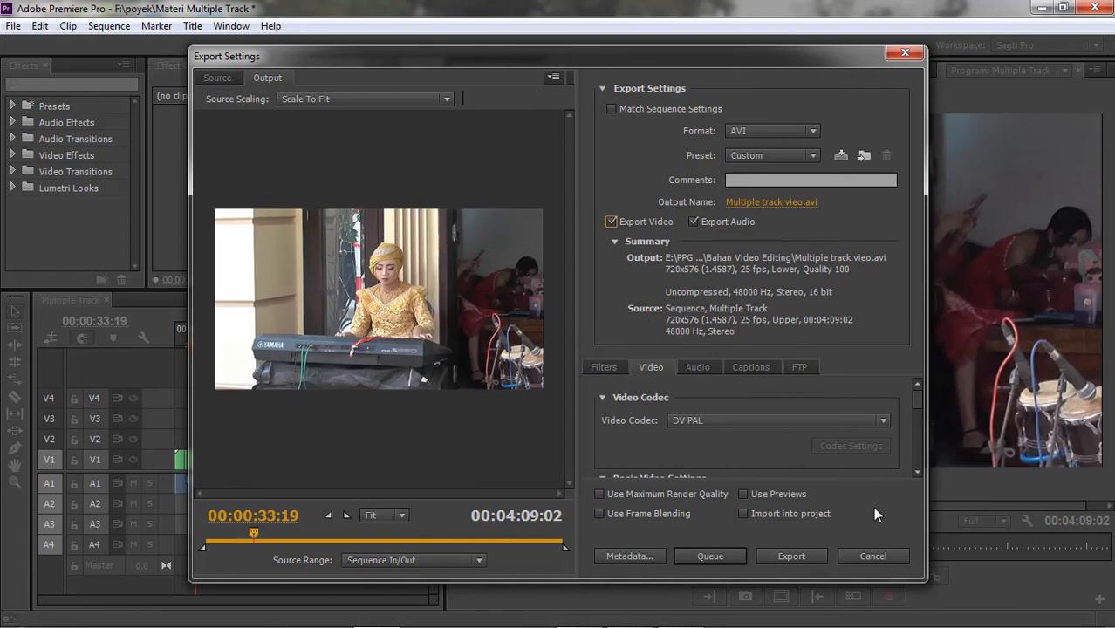
left_click(815, 559)
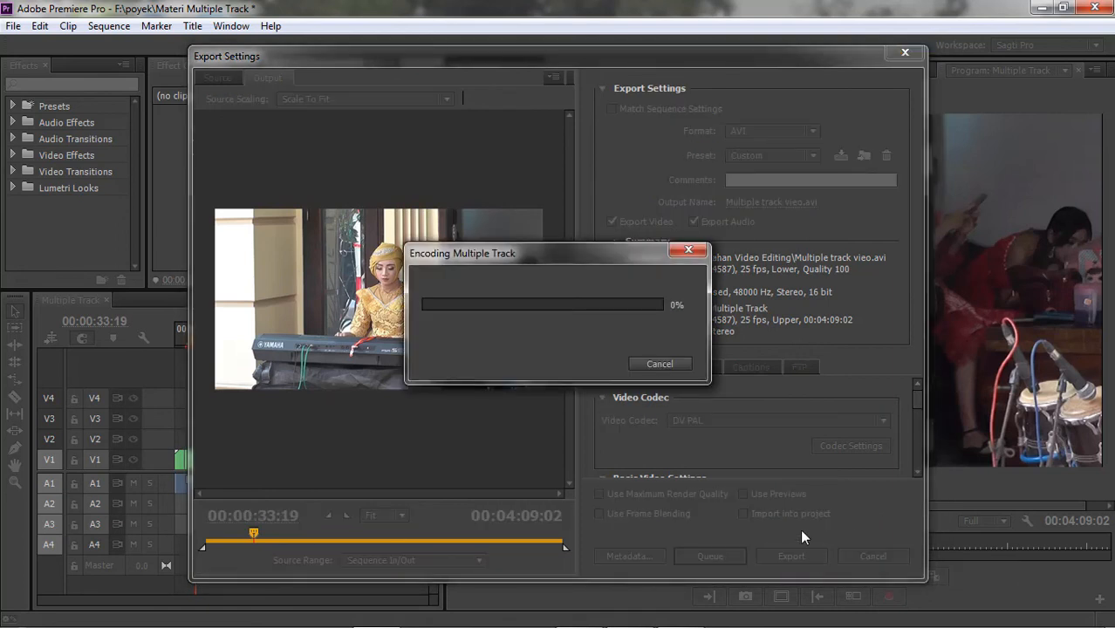